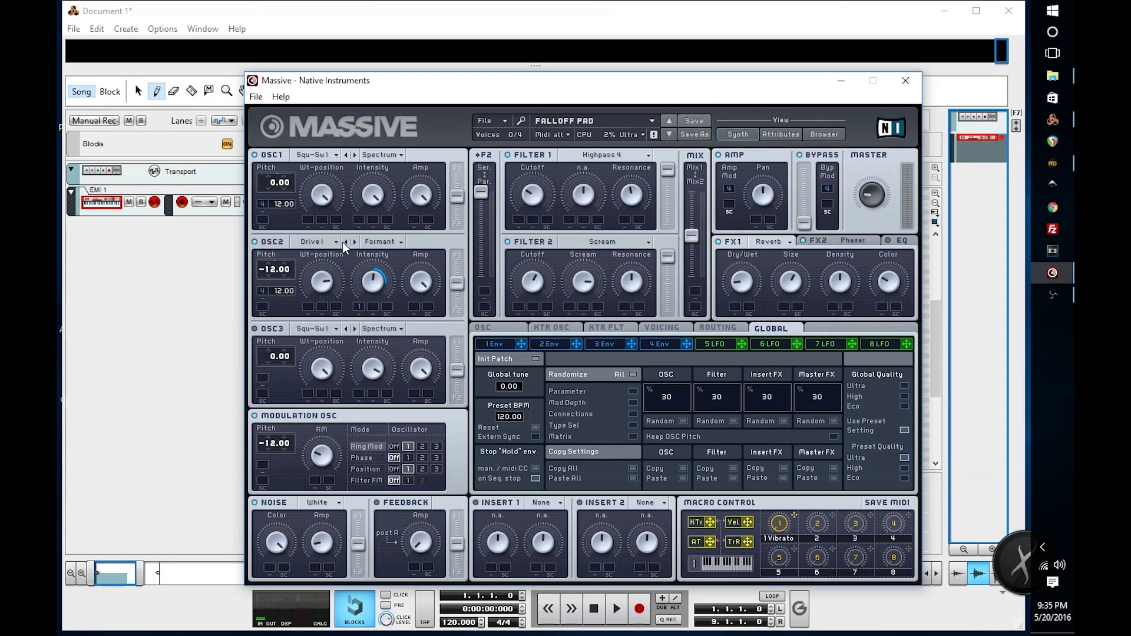
# Step: Play the two-bar note in the Reason sequencer, stop it, and return to the Massive synth
pyautogui.click(538, 41)
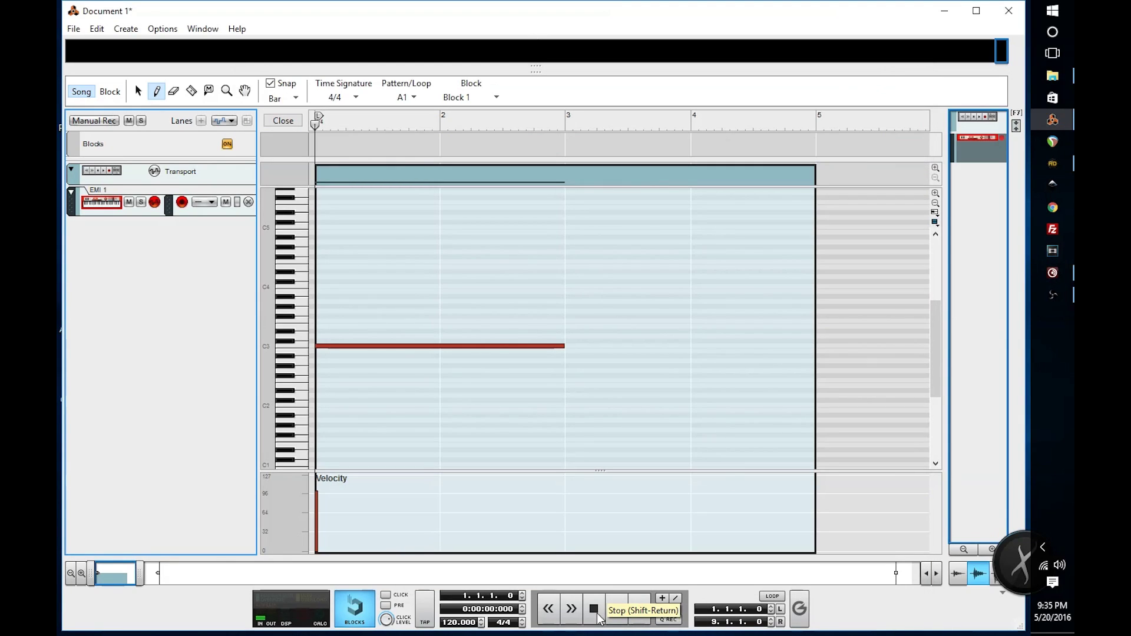
pyautogui.press('space')
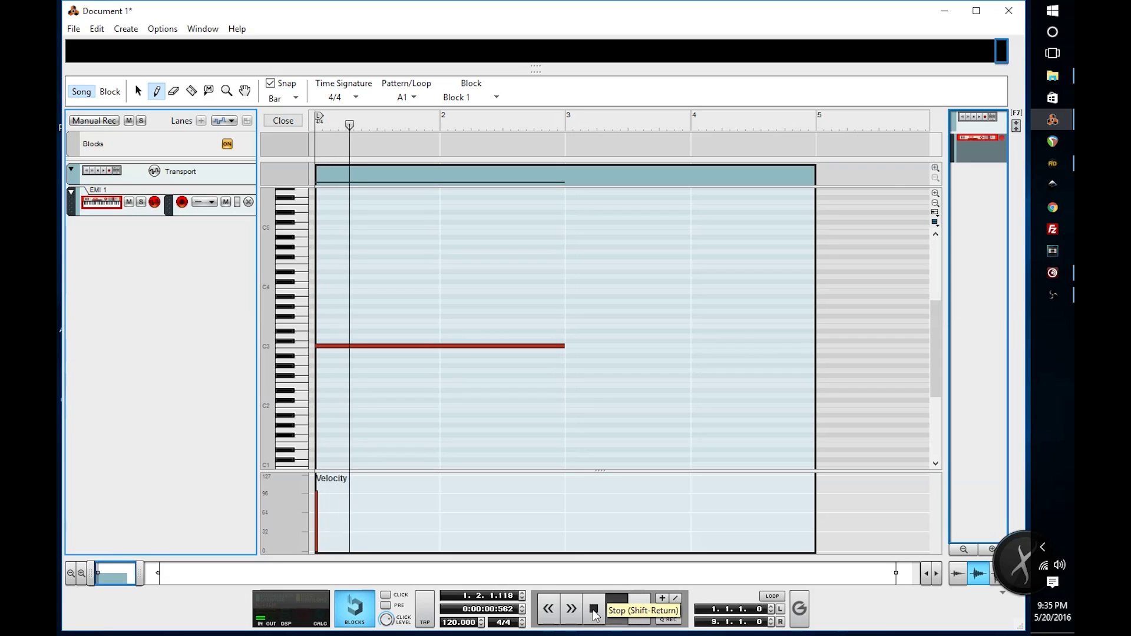
pyautogui.click(593, 611)
pyautogui.click(594, 611)
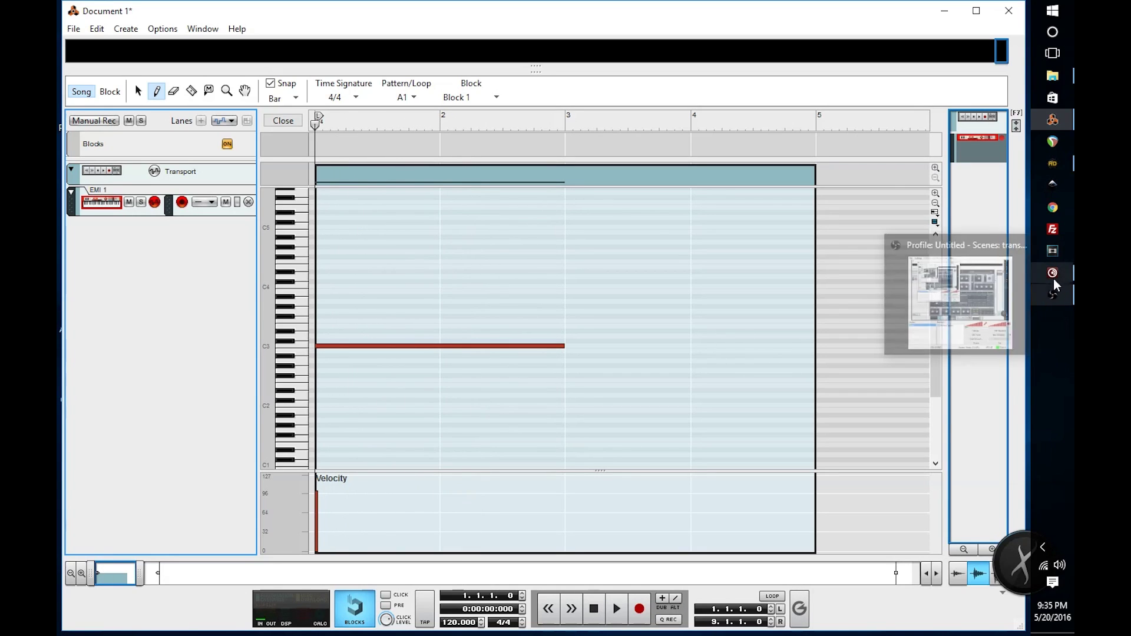
pyautogui.click(945, 271)
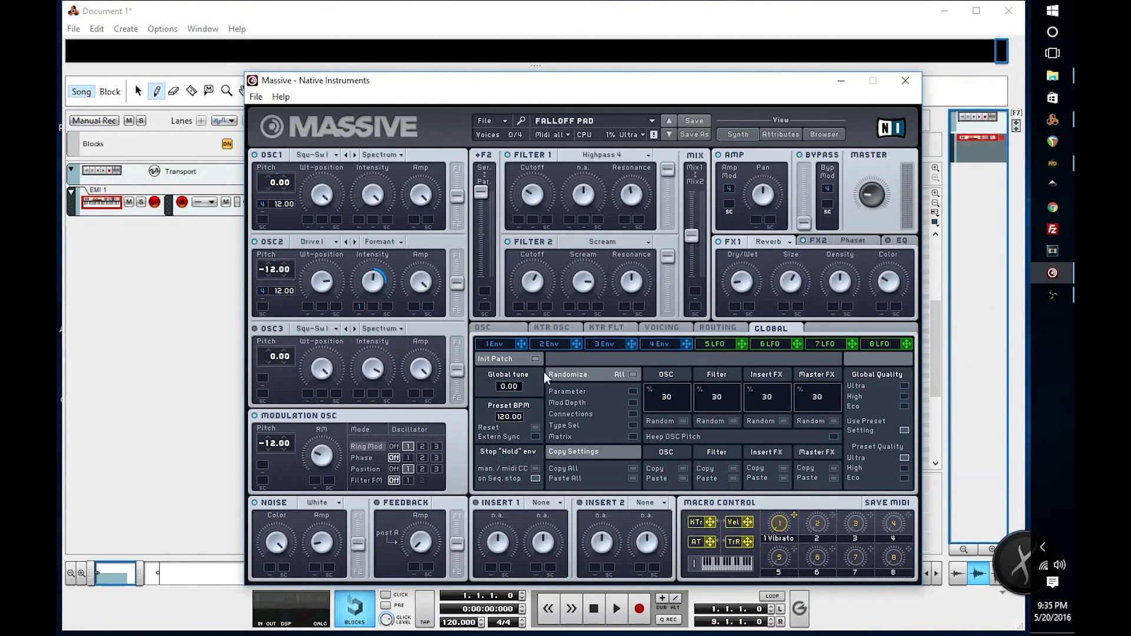
# Step: Create a new sound, modulate the white noise amplitude with envelope 1, and switch to the EQ section
pyautogui.click(491, 122)
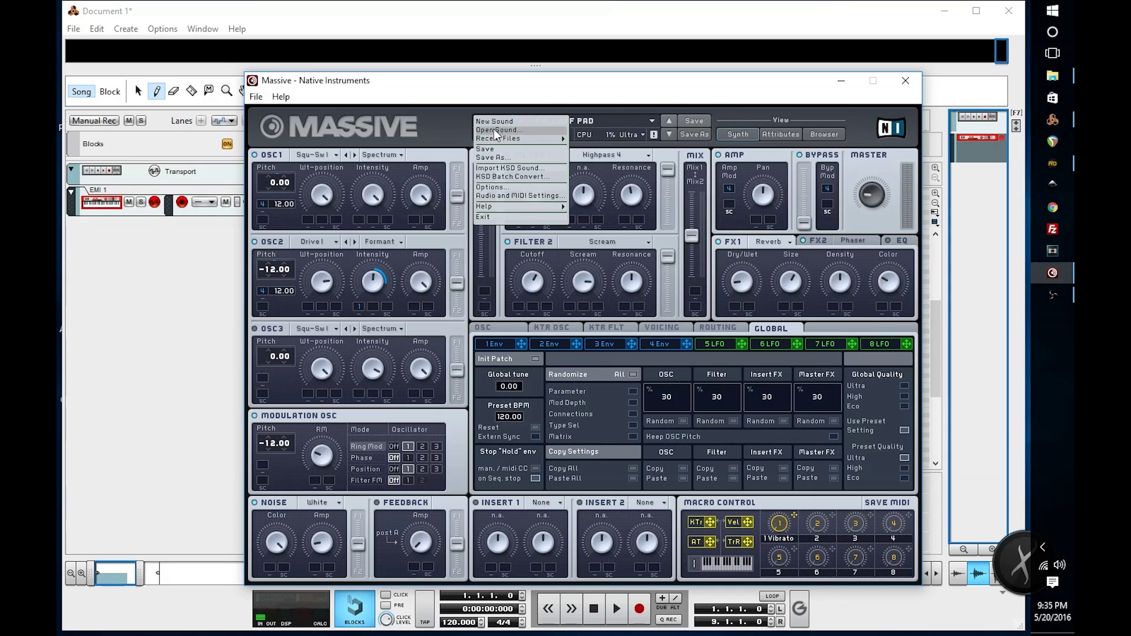
pyautogui.click(494, 122)
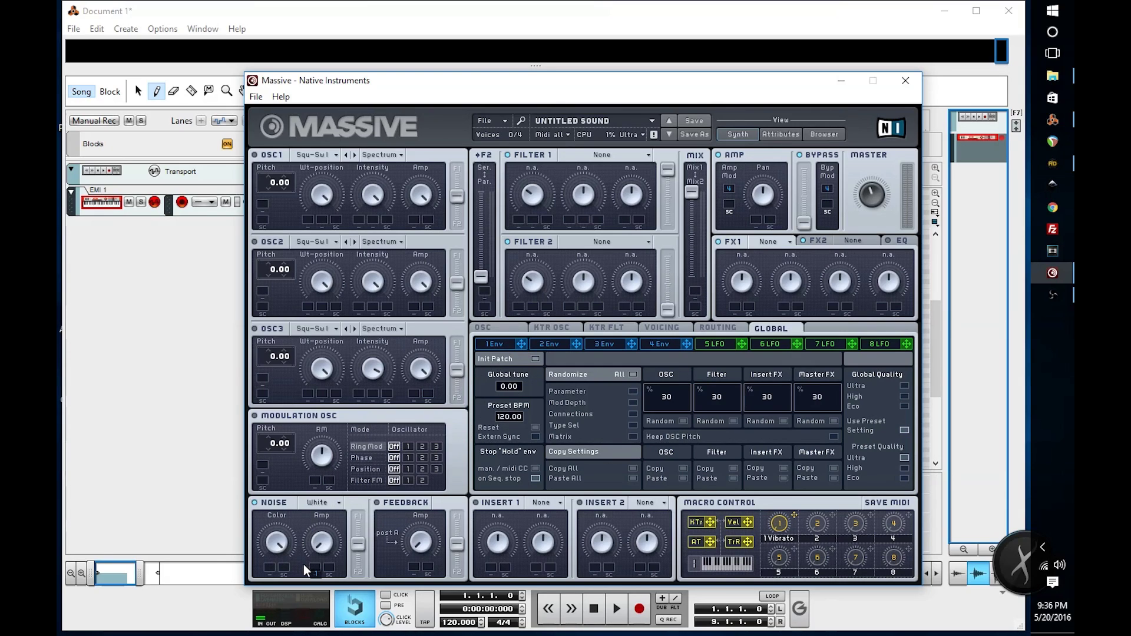
pyautogui.moveTo(312, 571); pyautogui.dragTo(315, 567)
pyautogui.click(895, 241)
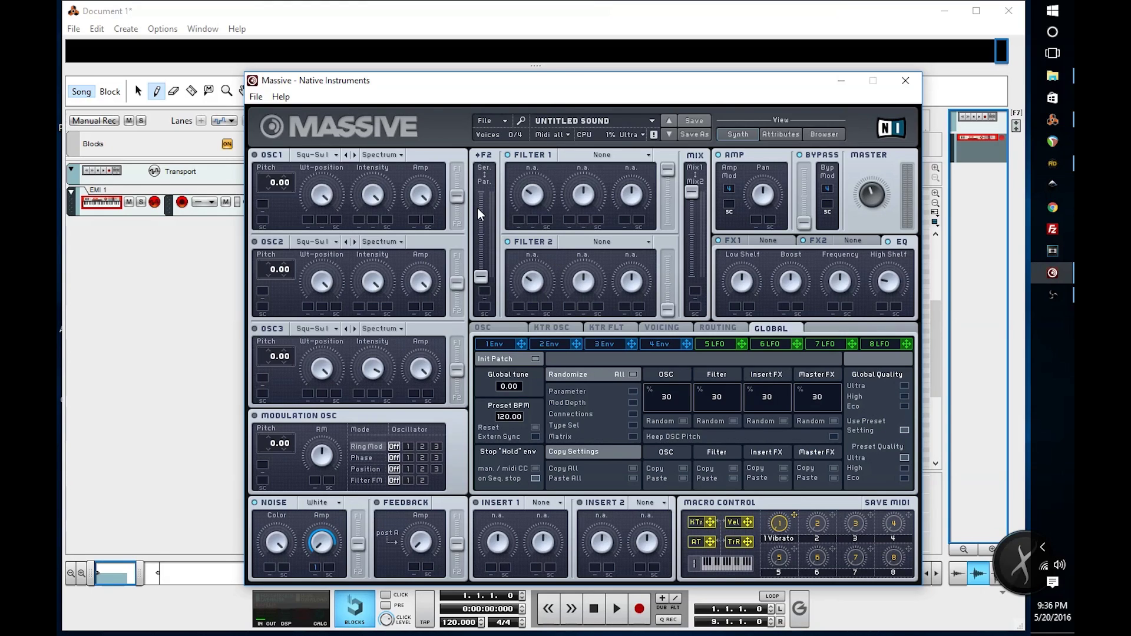
# Step: Lengthen the attack of envelope 1 to about the middle of its range
pyautogui.click(493, 343)
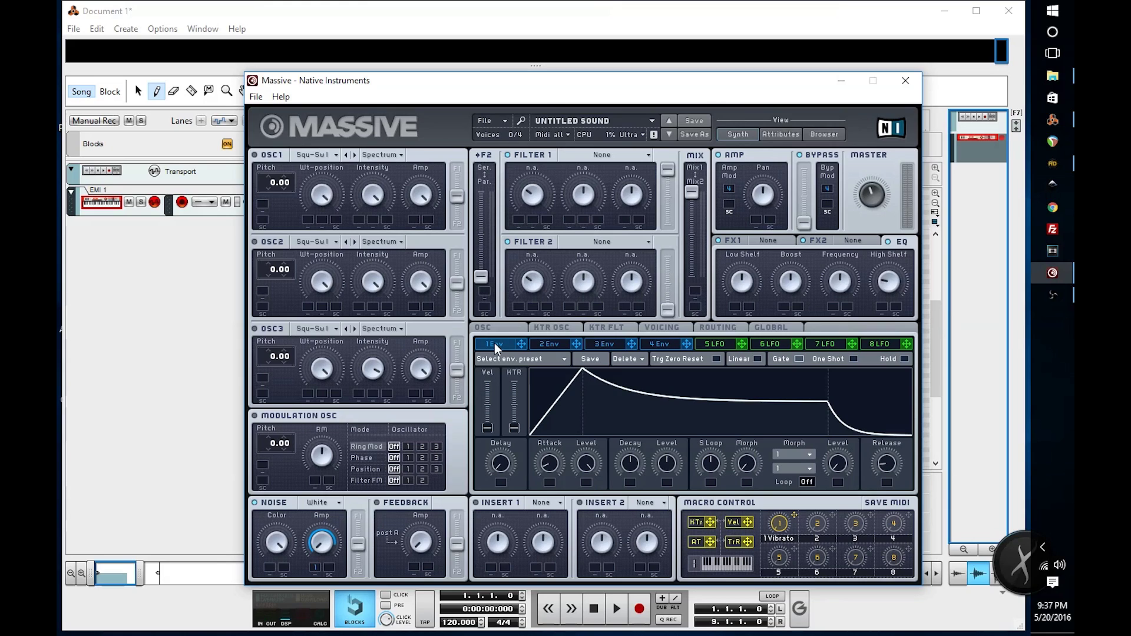
pyautogui.moveTo(551, 464); pyautogui.dragTo(567, 420)
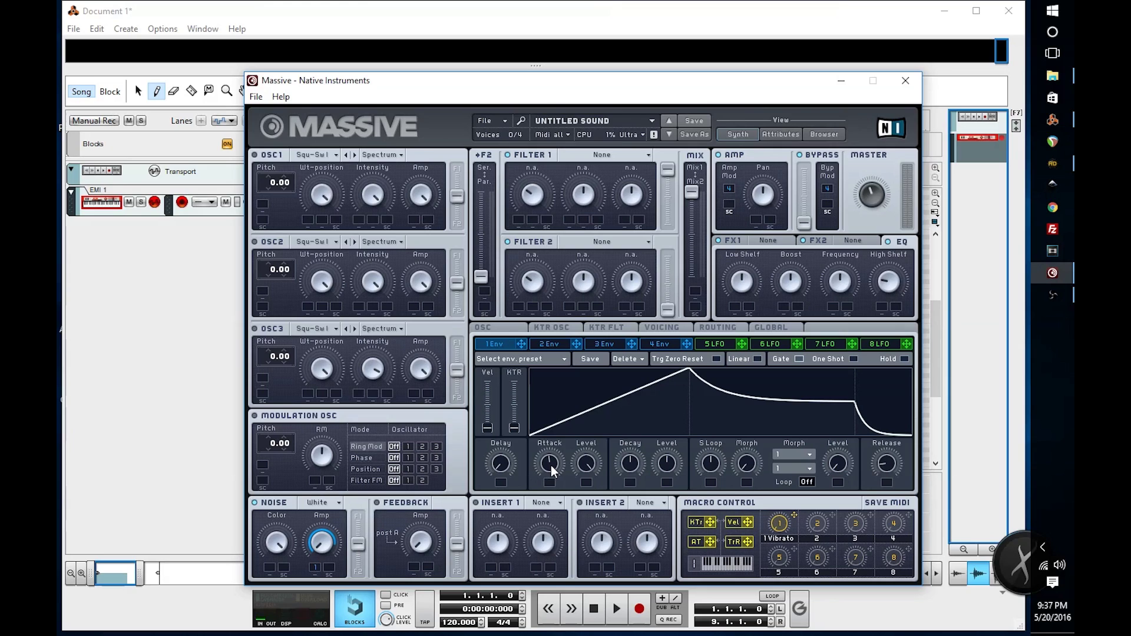
pyautogui.moveTo(551, 466); pyautogui.dragTo(555, 462)
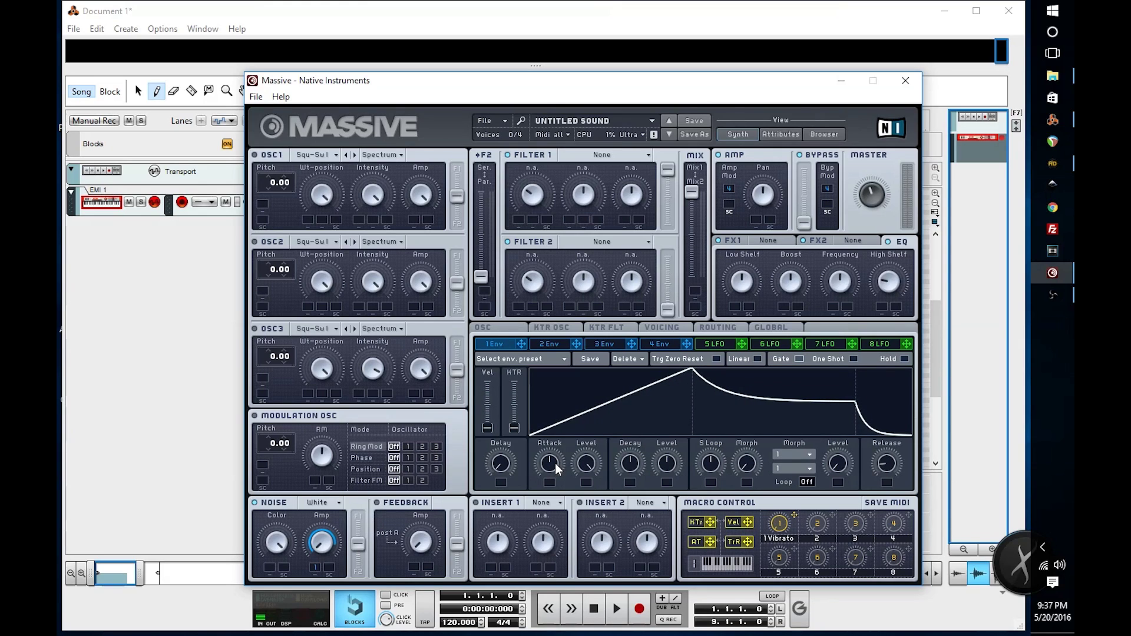
# Step: Audition the noise sound by playing the note in the Reason sequencer, stop it, and return to Massive
pyautogui.click(130, 465)
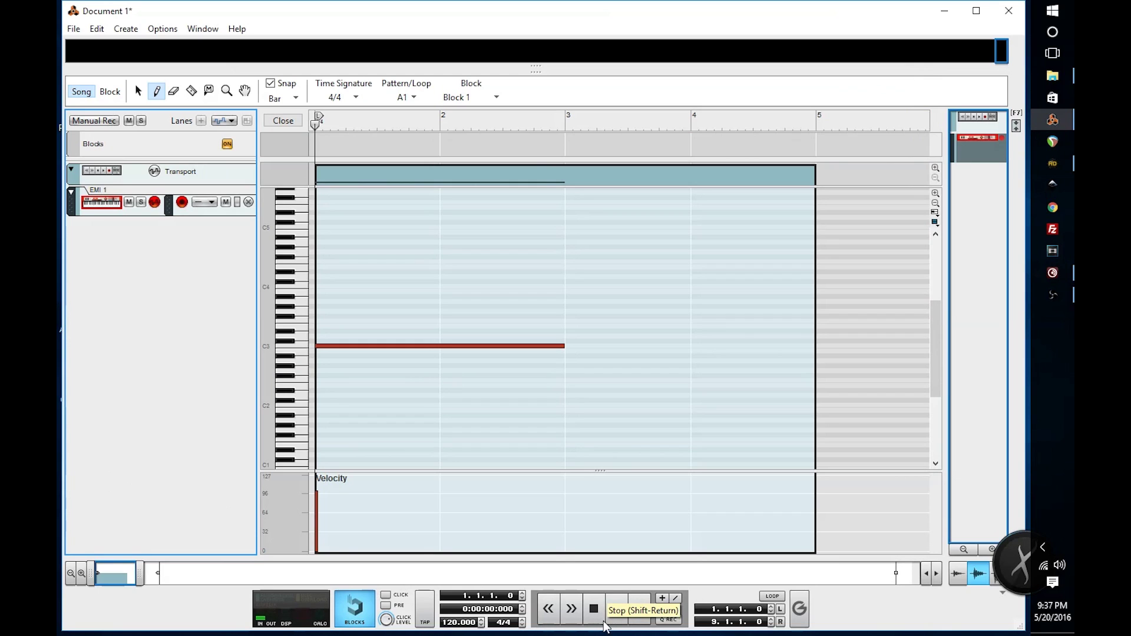
pyautogui.click(617, 598)
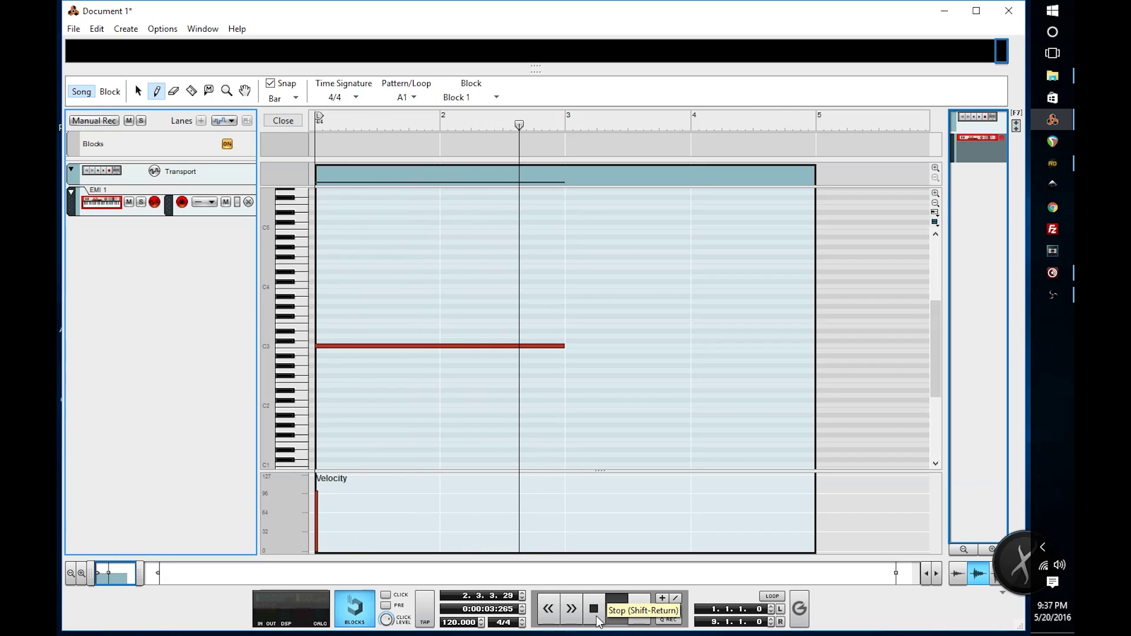
pyautogui.click(596, 619)
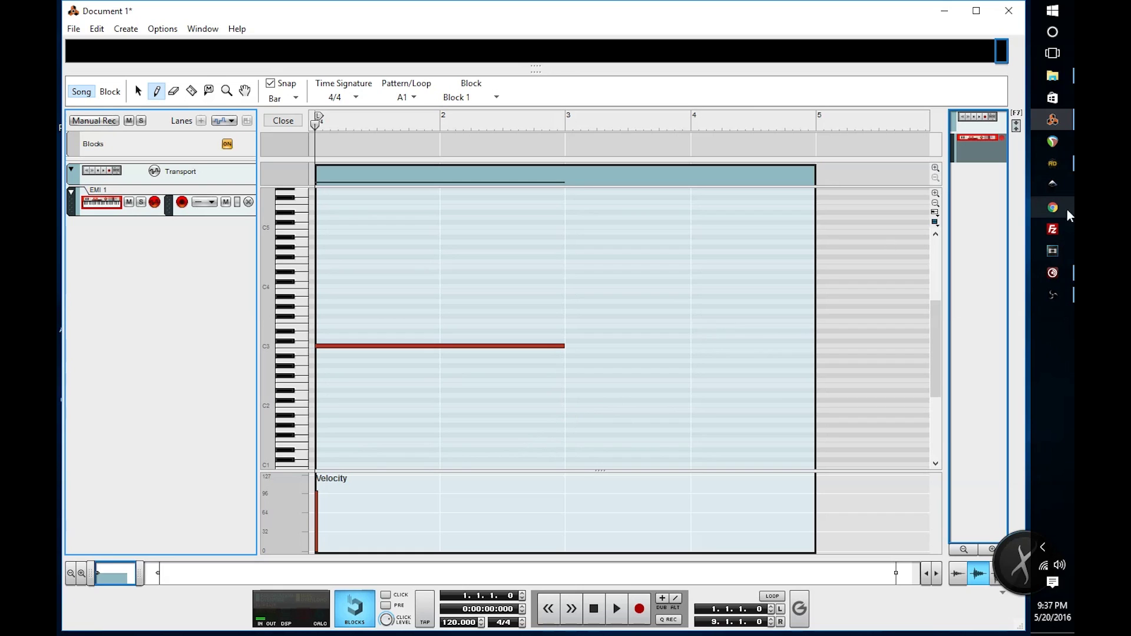
pyautogui.click(1052, 272)
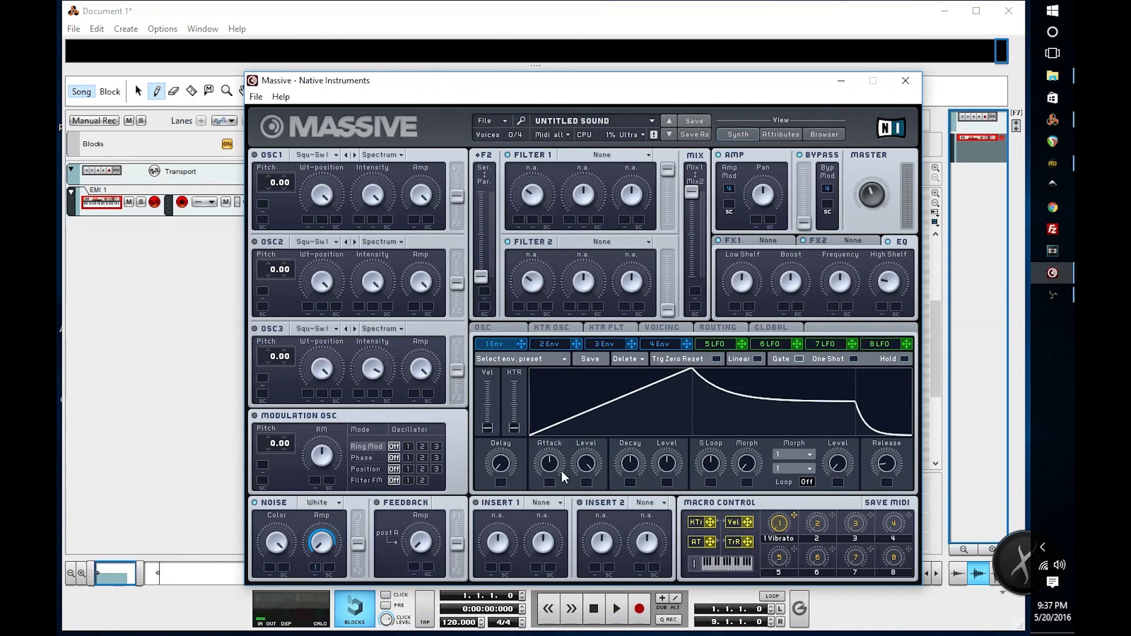
# Step: Lengthen envelope 1's attack past the middle of its range and audition the note in the Reason sequencer
pyautogui.moveTo(550, 463); pyautogui.dragTo(563, 428)
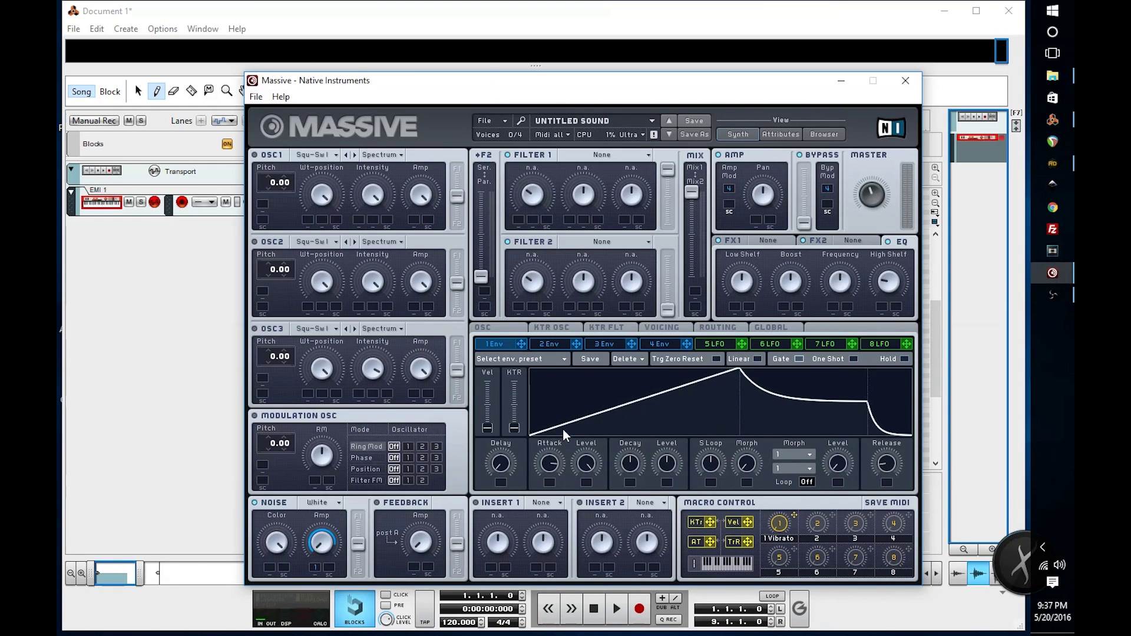
pyautogui.click(130, 325)
pyautogui.click(616, 621)
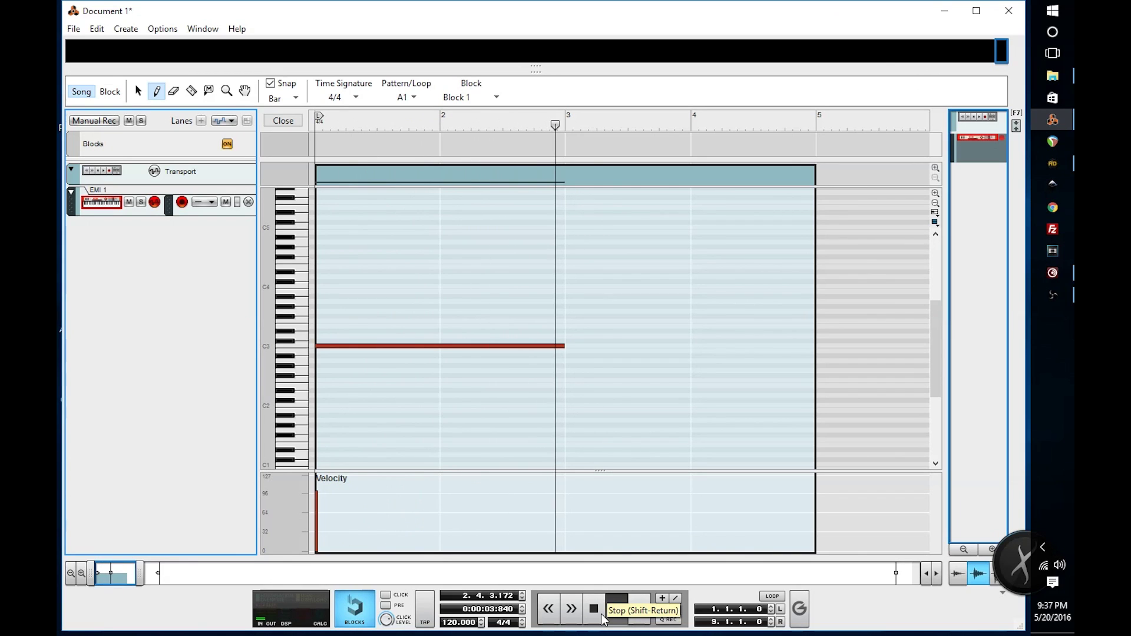
pyautogui.click(603, 616)
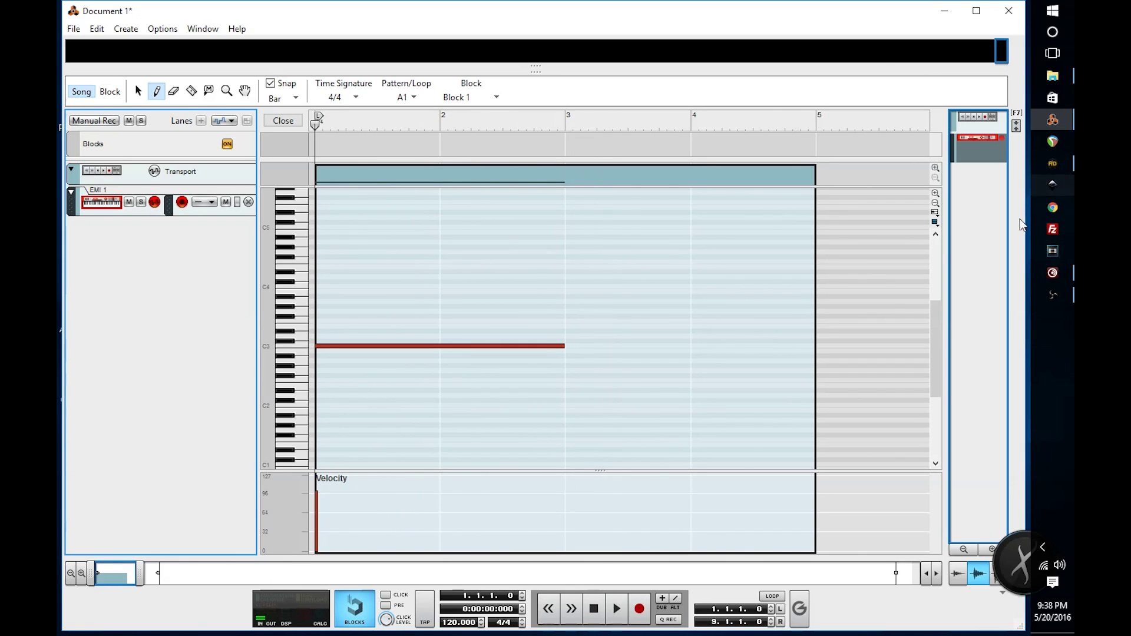
pyautogui.click(1027, 274)
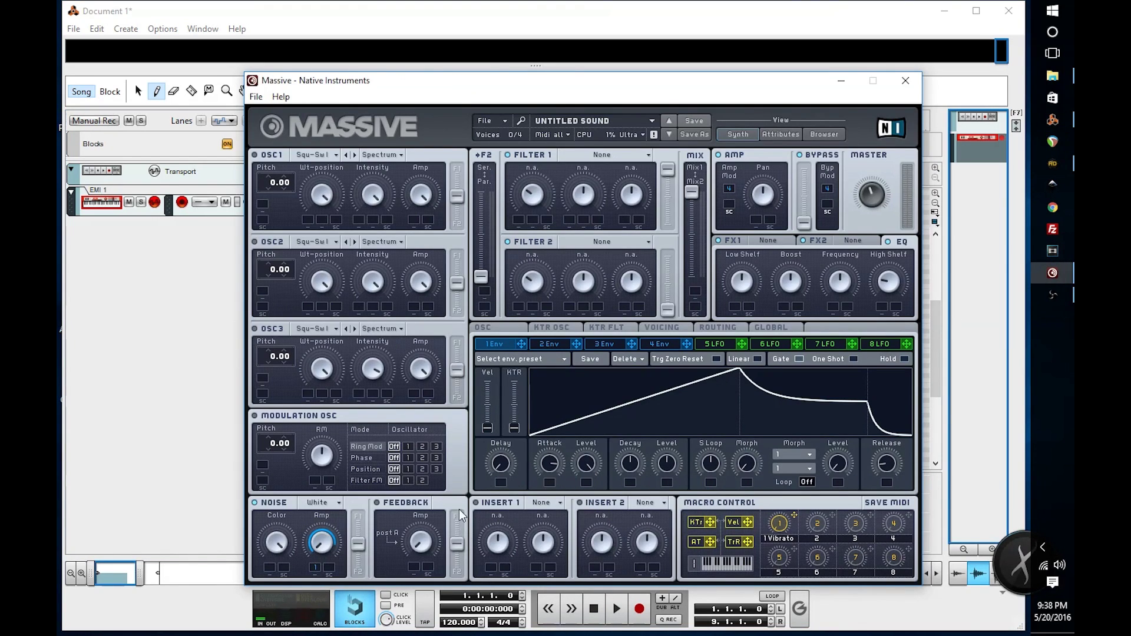
# Step: Shorten envelope 1's attack very slightly and play the note in the Reason sequencer to check the rise
pyautogui.moveTo(317, 558); pyautogui.dragTo(317, 562)
pyautogui.moveTo(550, 457); pyautogui.dragTo(550, 461)
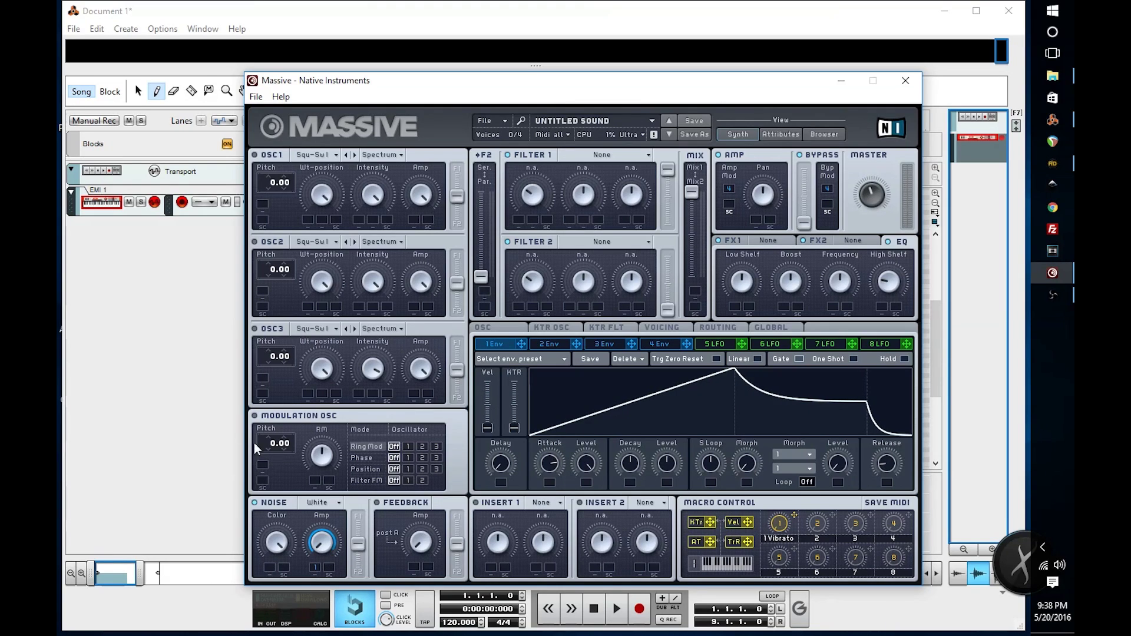
pyautogui.click(217, 397)
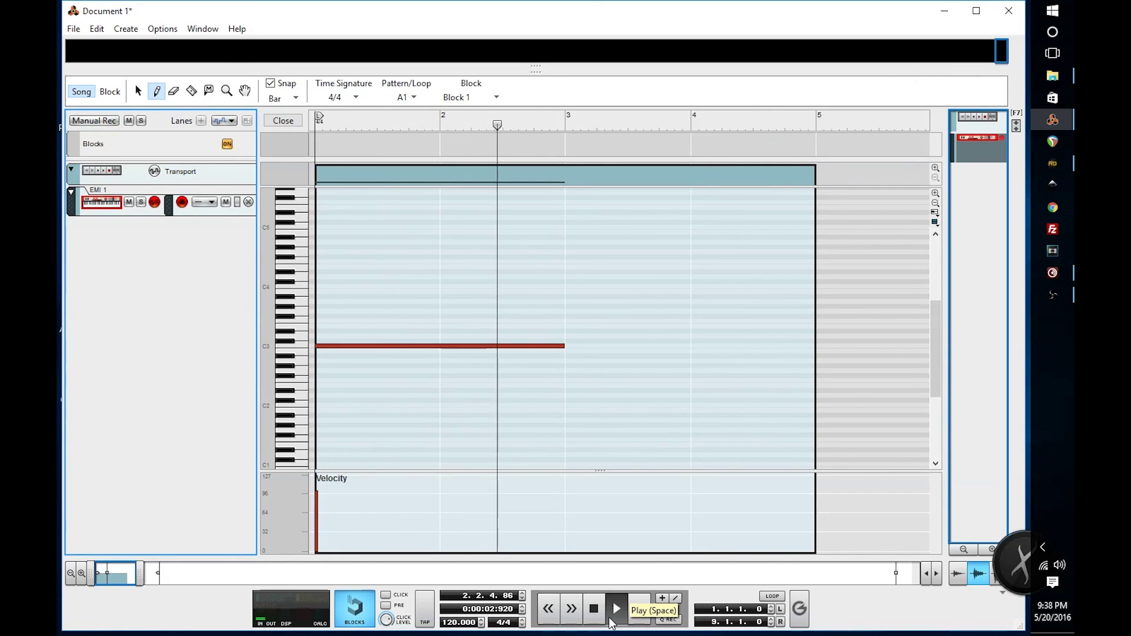
pyautogui.click(592, 619)
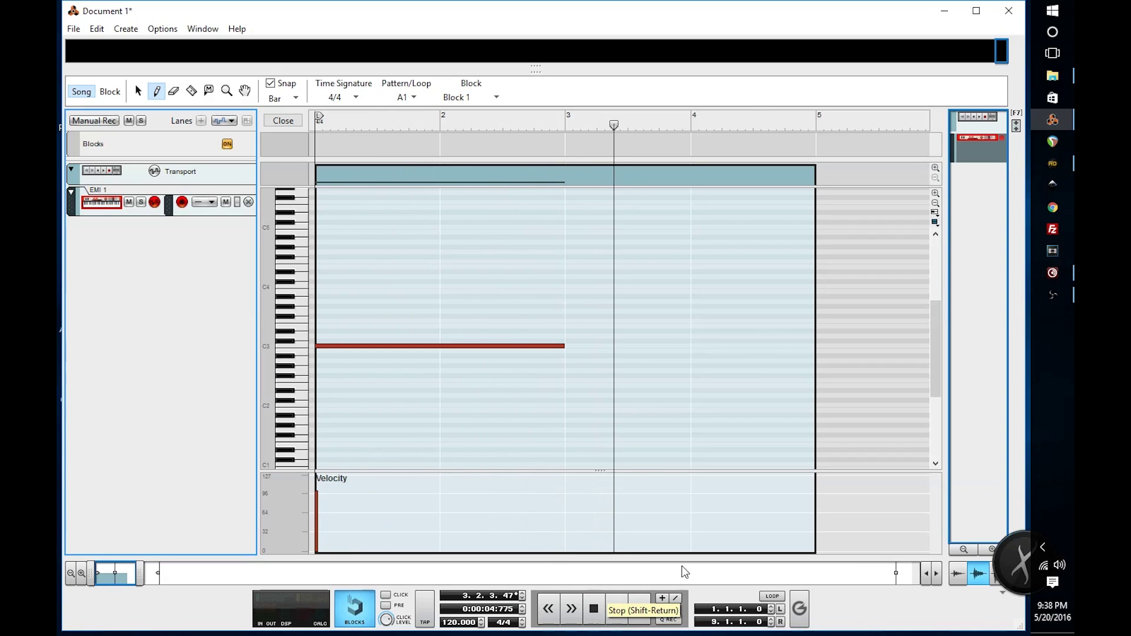
pyautogui.click(1054, 274)
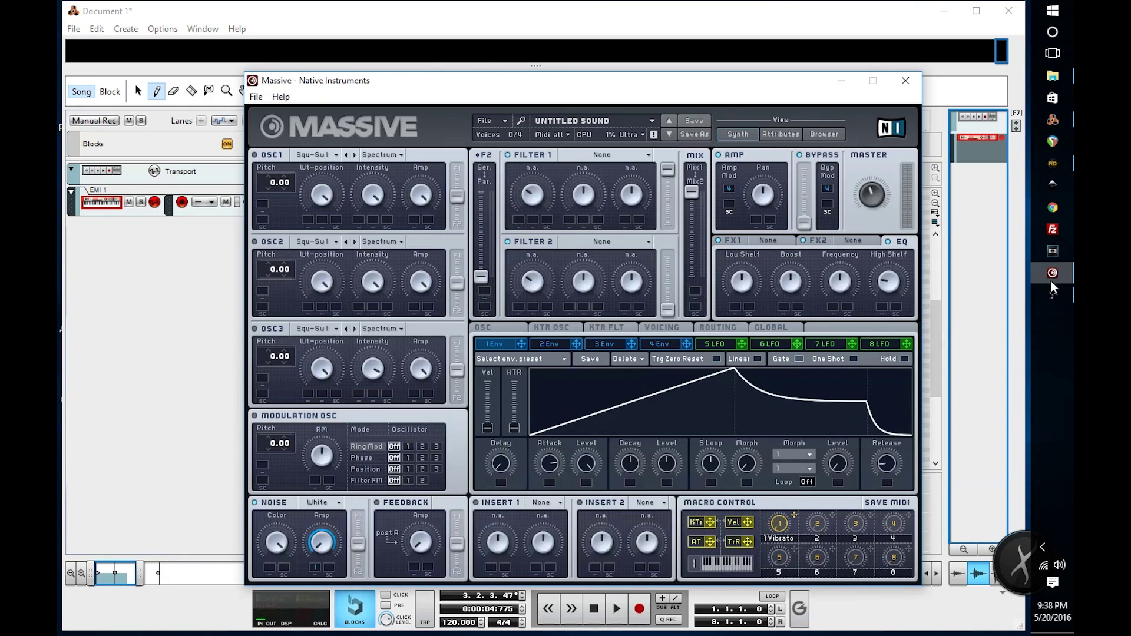
# Step: Fine-tune envelope 1's attack and raise its decay level to the maximum for a flat sustain
pyautogui.moveTo(549, 465); pyautogui.dragTo(553, 465)
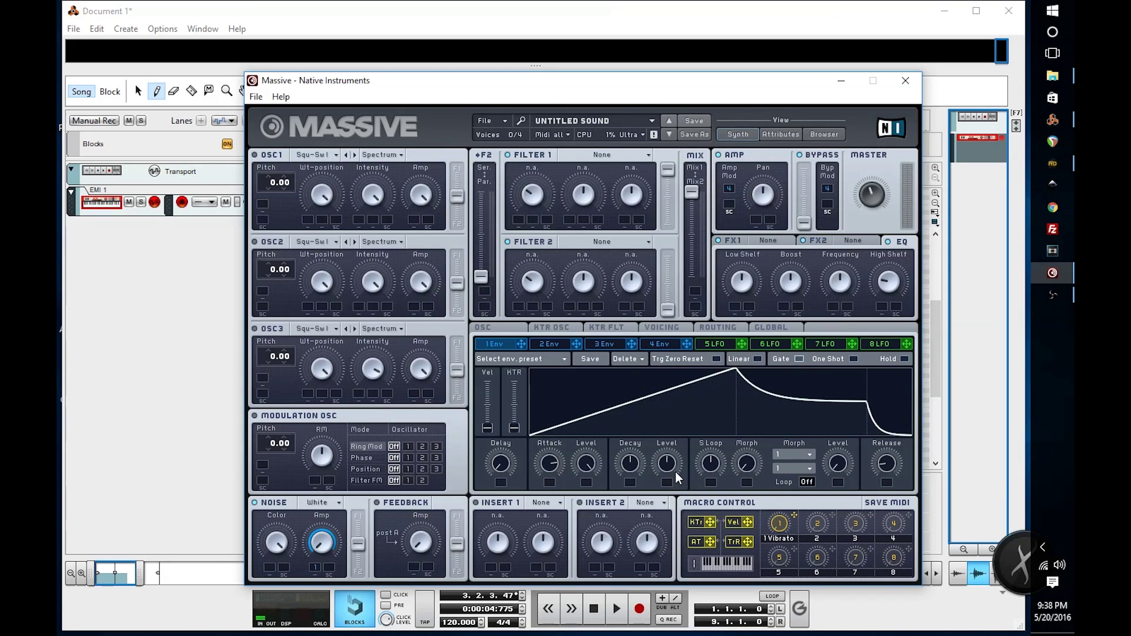
pyautogui.moveTo(667, 464); pyautogui.dragTo(693, 407)
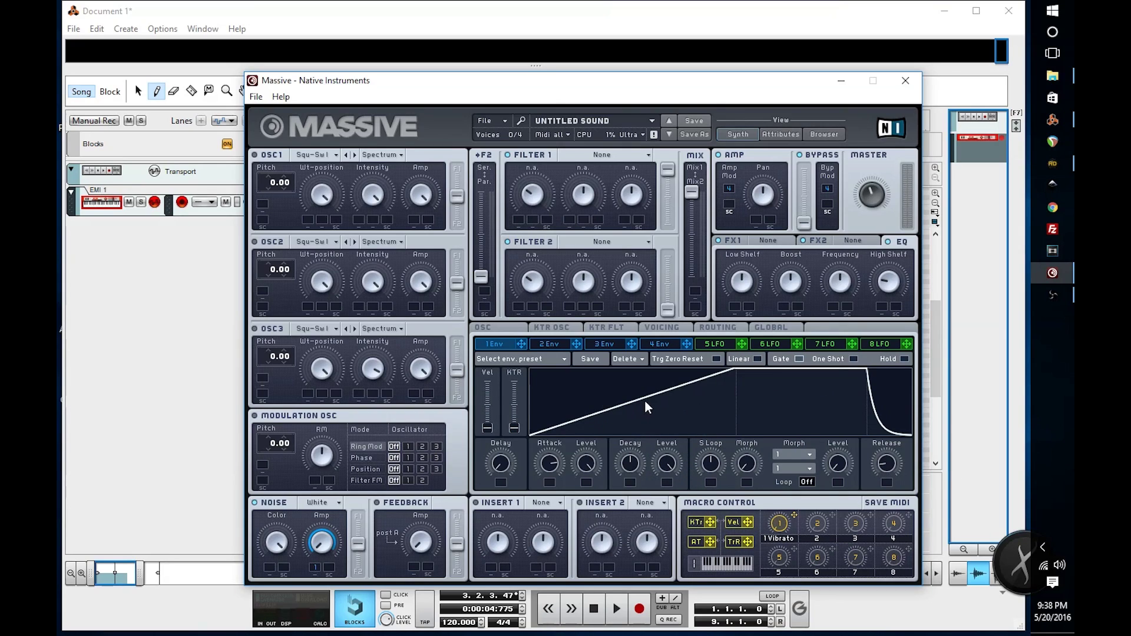
# Step: Turn on unison spread for pitch cutoff, wavetable and pan position, set the pitch limit to 0.10, and raise the pitch and pan spread amounts
pyautogui.click(660, 327)
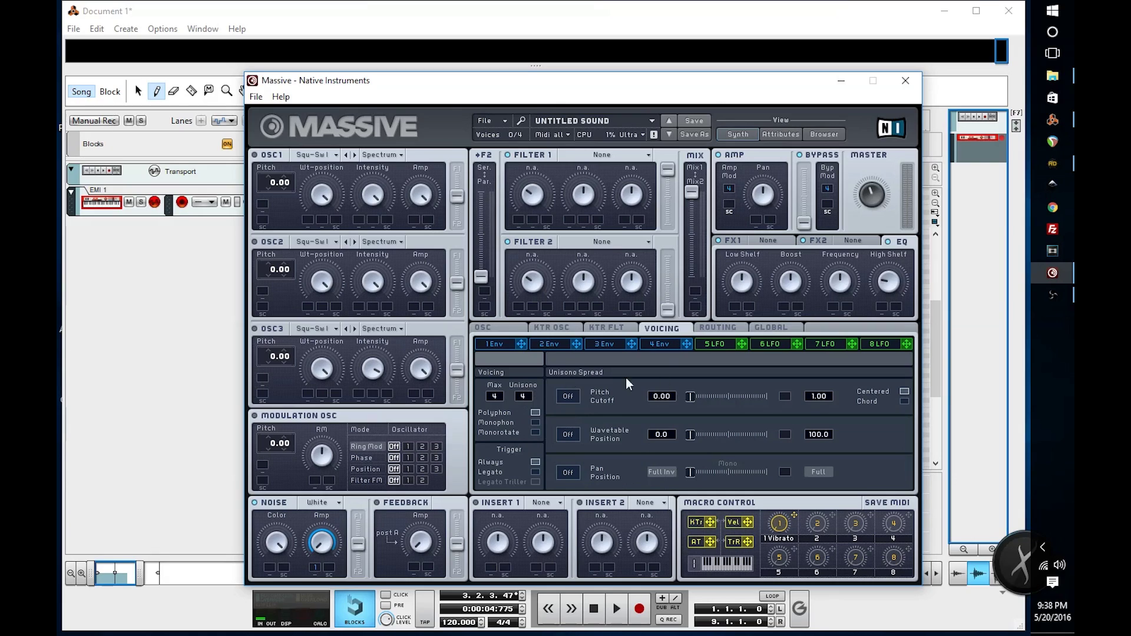
pyautogui.moveTo(871, 195); pyautogui.dragTo(871, 205)
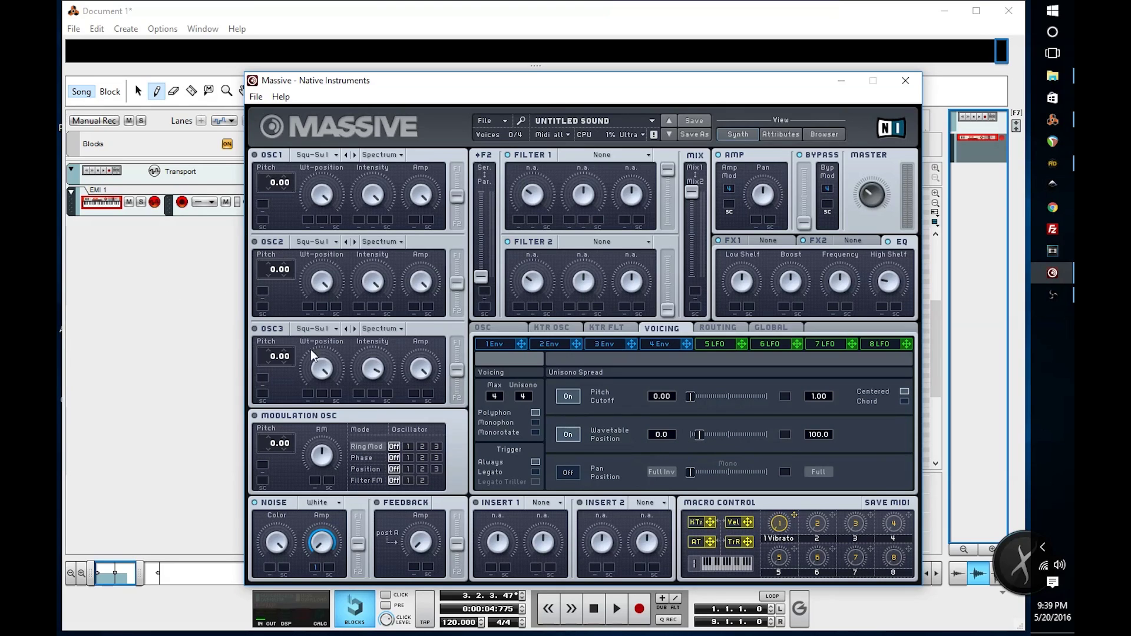
pyautogui.click(567, 472)
pyautogui.moveTo(824, 419); pyautogui.dragTo(825, 522)
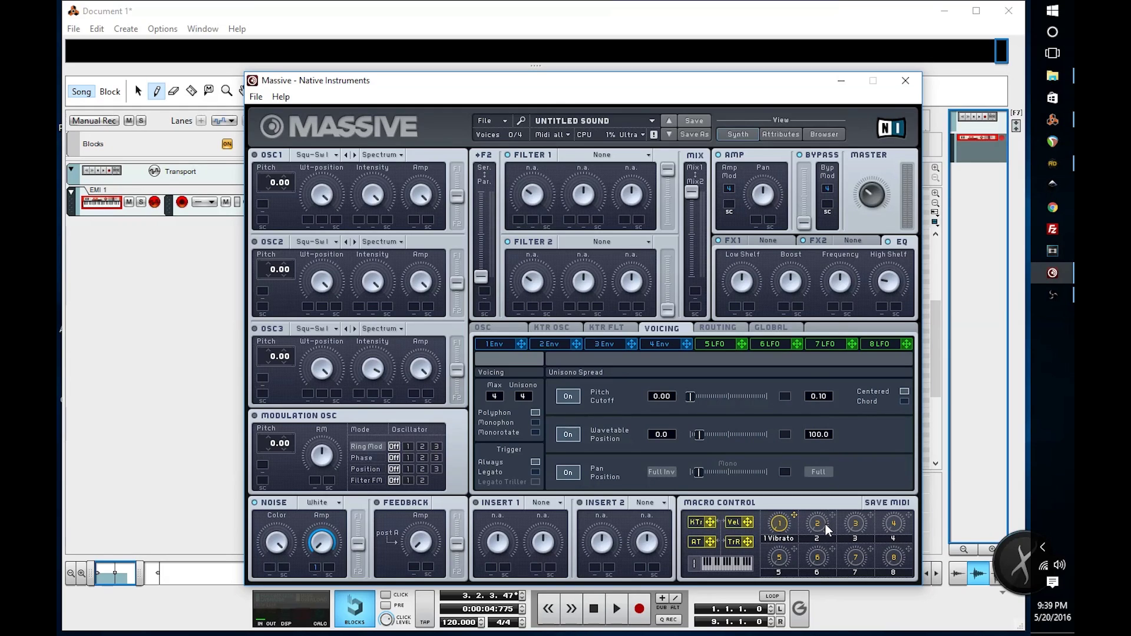
pyautogui.moveTo(710, 402); pyautogui.dragTo(713, 411)
pyautogui.moveTo(709, 481); pyautogui.dragTo(710, 484)
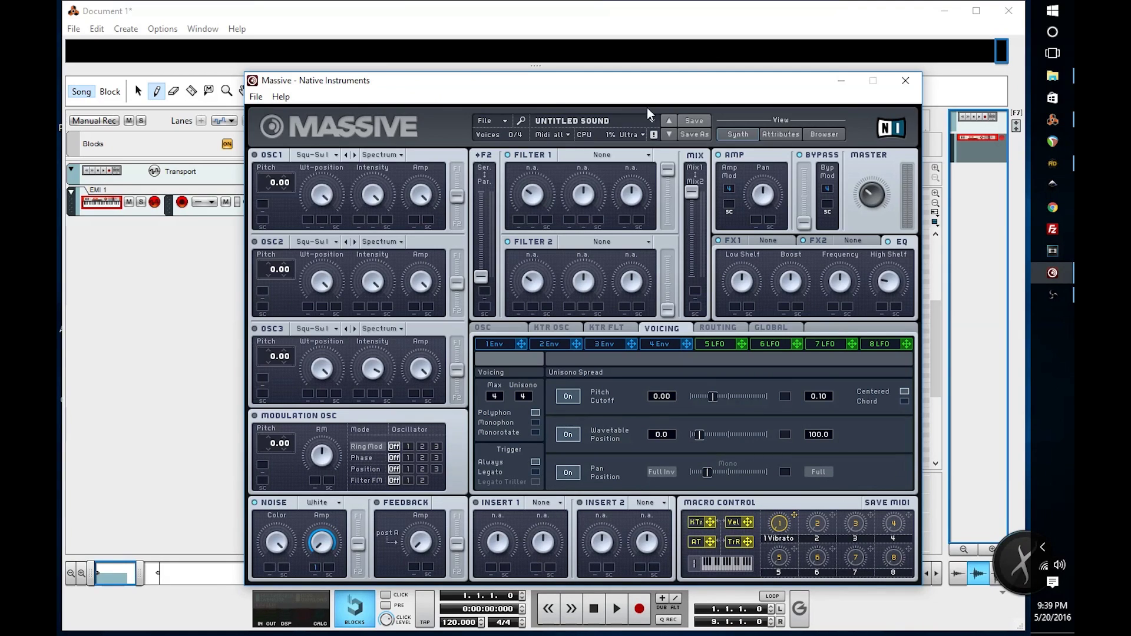
# Step: Set filter 1 to Lowpass 4, lower its cutoff, and modulate the cutoff upward with envelope 1
pyautogui.click(578, 158)
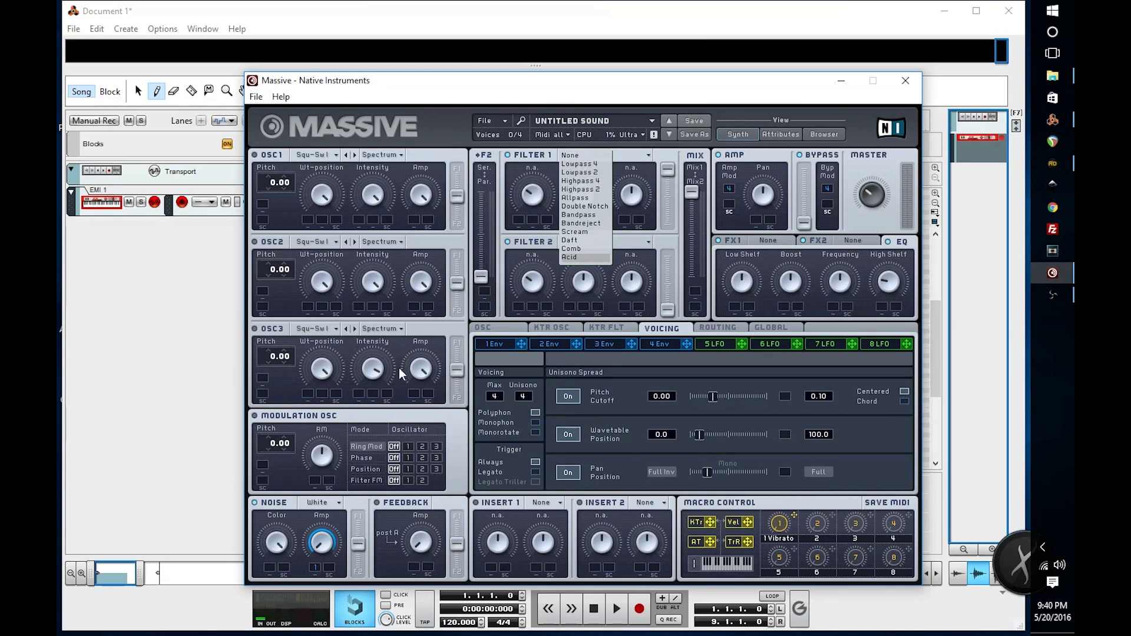
pyautogui.click(596, 166)
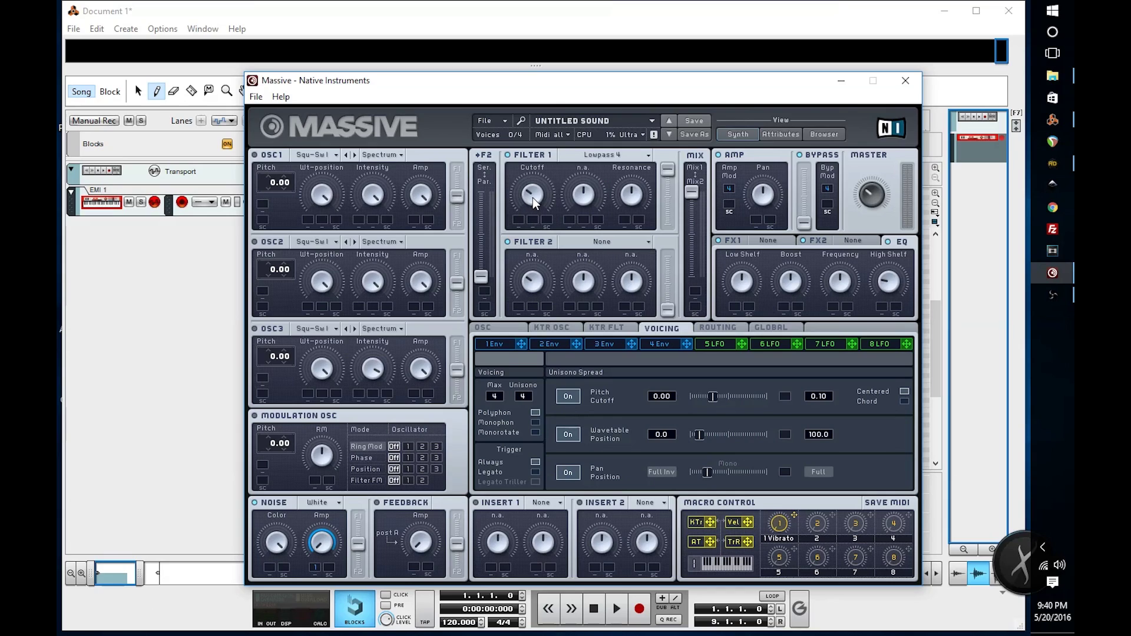
pyautogui.moveTo(536, 203); pyautogui.dragTo(535, 228)
pyautogui.click(309, 563)
pyautogui.moveTo(520, 220); pyautogui.dragTo(516, 221)
pyautogui.moveTo(521, 223); pyautogui.dragTo(524, 216)
# Step: Play the note in the Reason sequencer to audition the filtered noise, stop it, and return to Massive
pyautogui.click(534, 21)
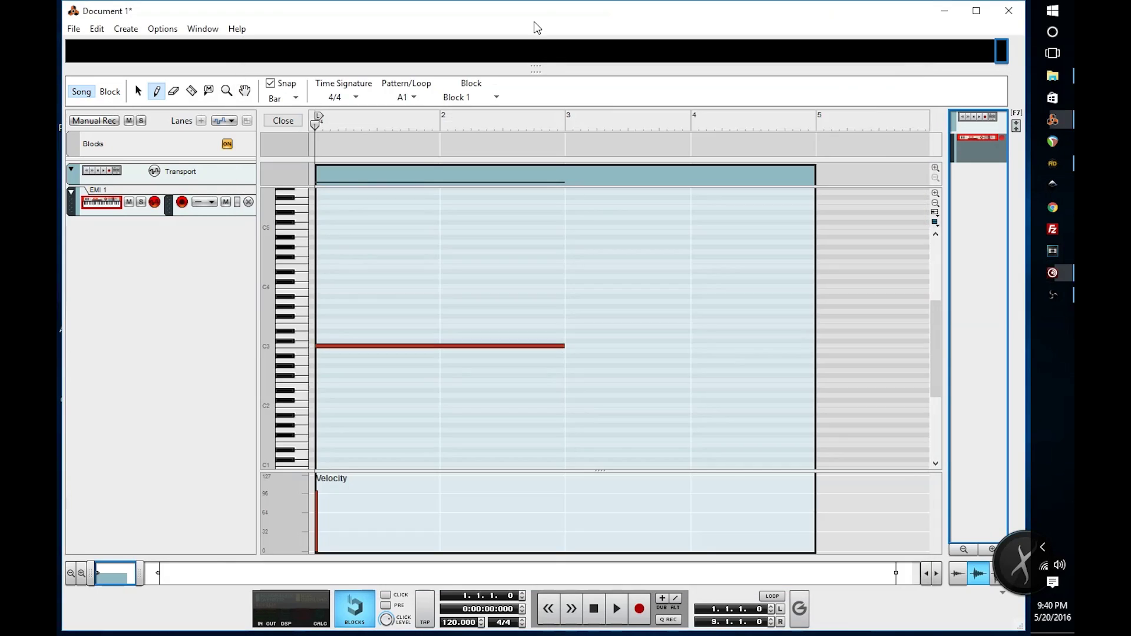
pyautogui.click(601, 616)
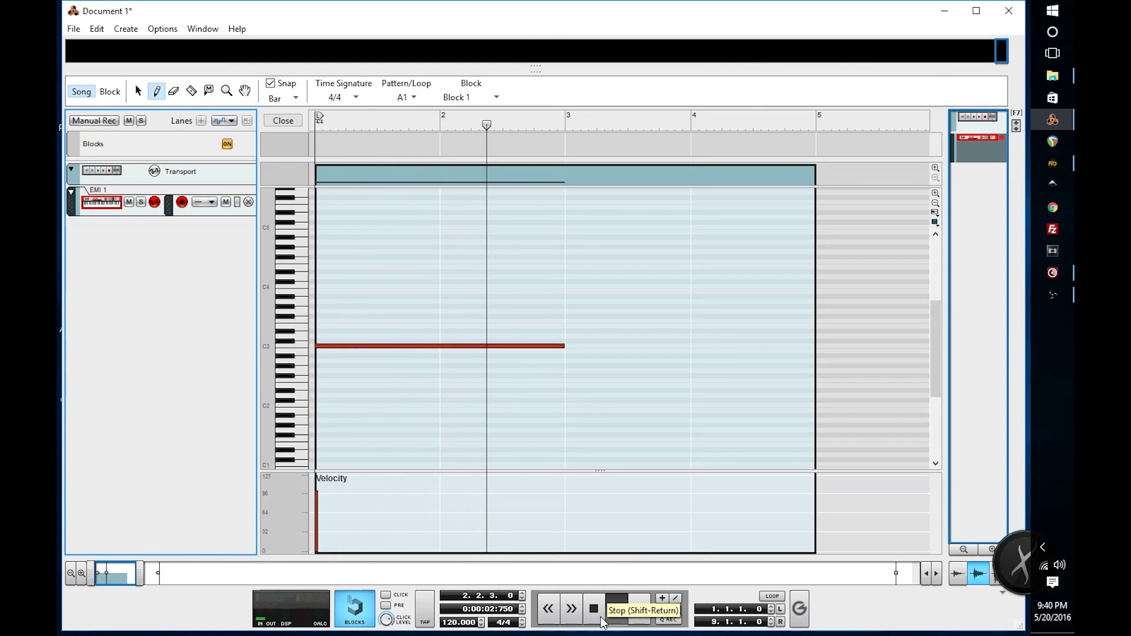
pyautogui.click(600, 616)
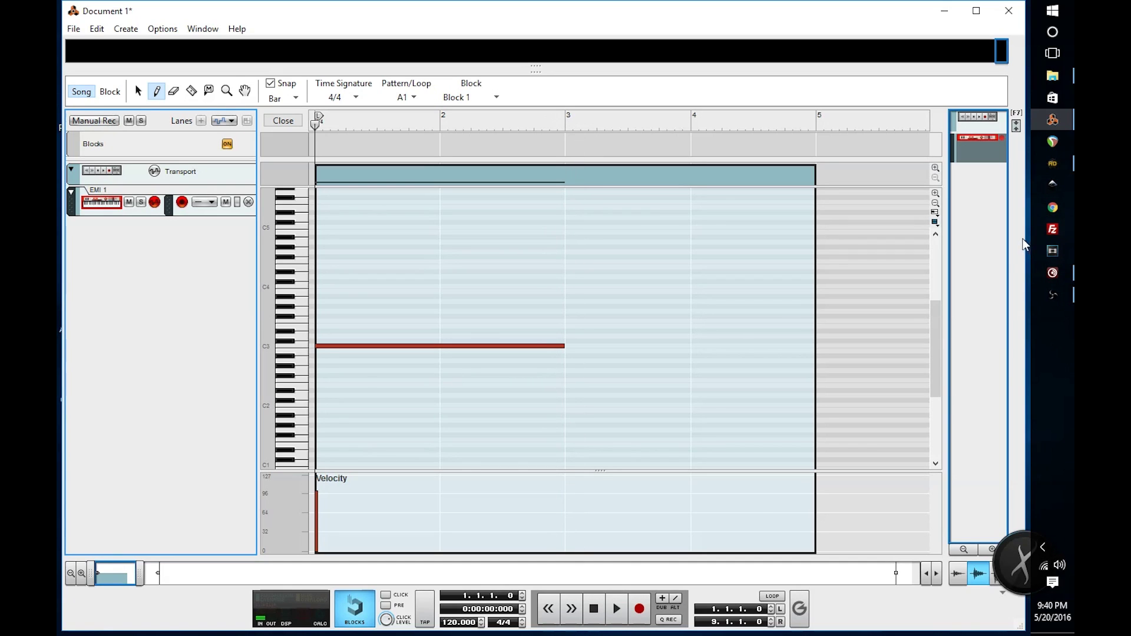
pyautogui.click(1061, 275)
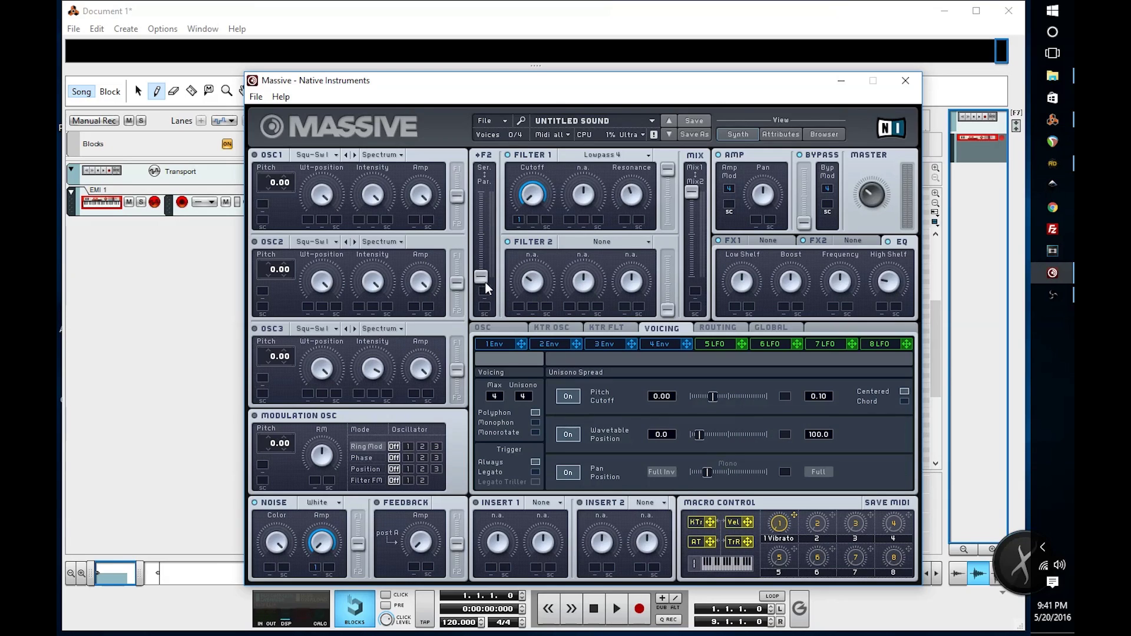
# Step: Set the filter 2 routing fully to serial and the filter mix fully to Mix2
pyautogui.moveTo(478, 283); pyautogui.dragTo(483, 173)
pyautogui.moveTo(689, 193); pyautogui.dragTo(674, 242)
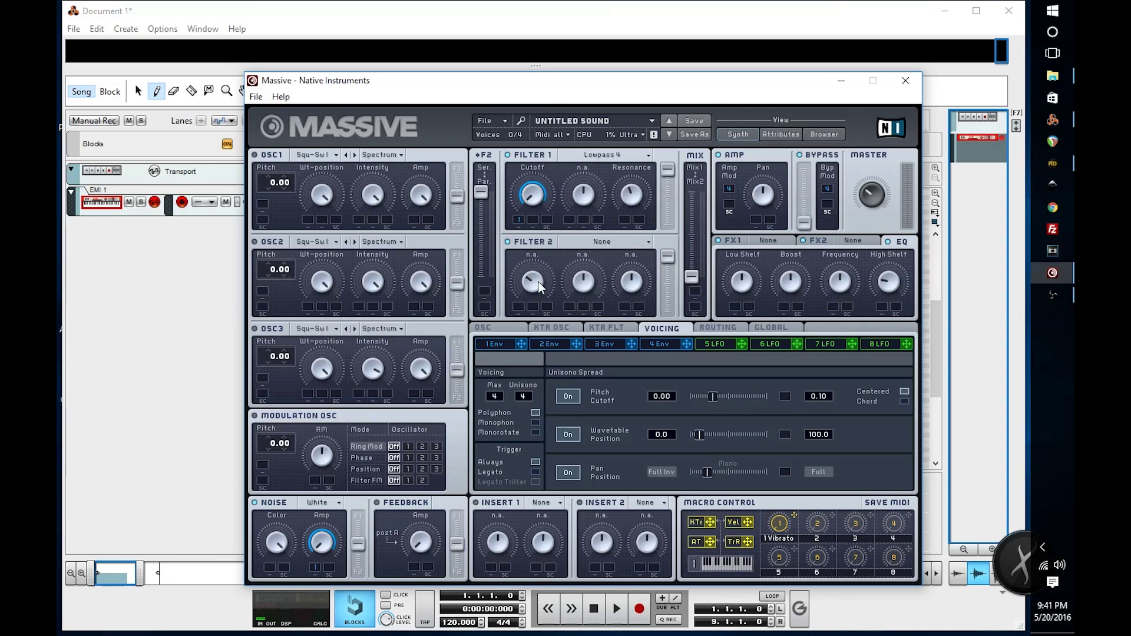
# Step: Set filter 2 to Bandreject, modulate its cutoff upward with envelope 1, and reduce its bandwidth slightly
pyautogui.click(610, 240)
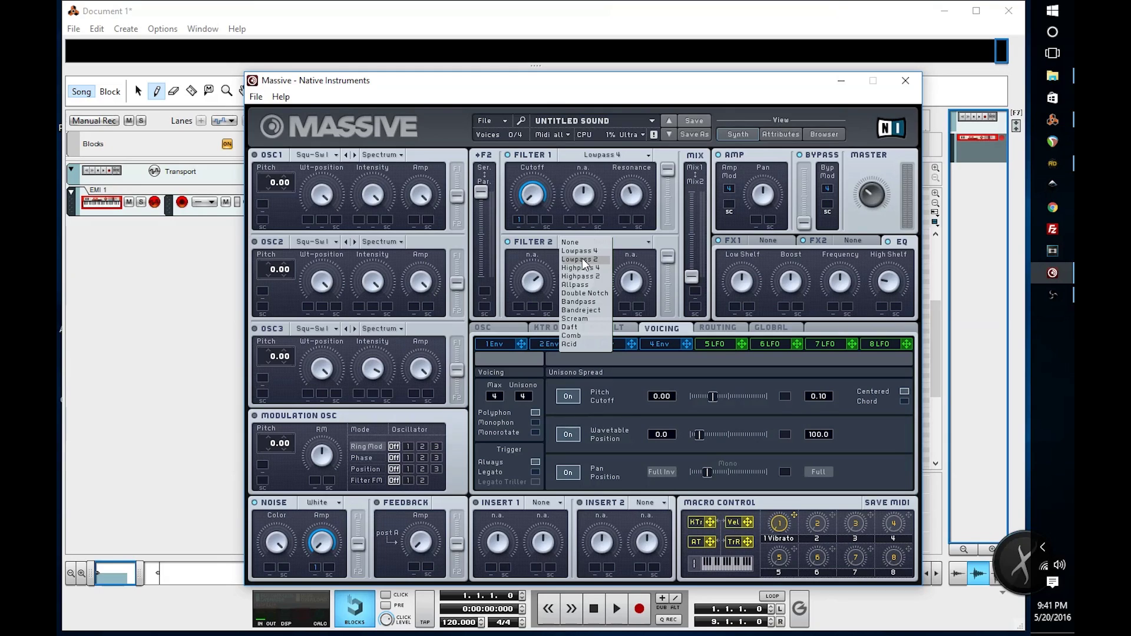
pyautogui.click(585, 309)
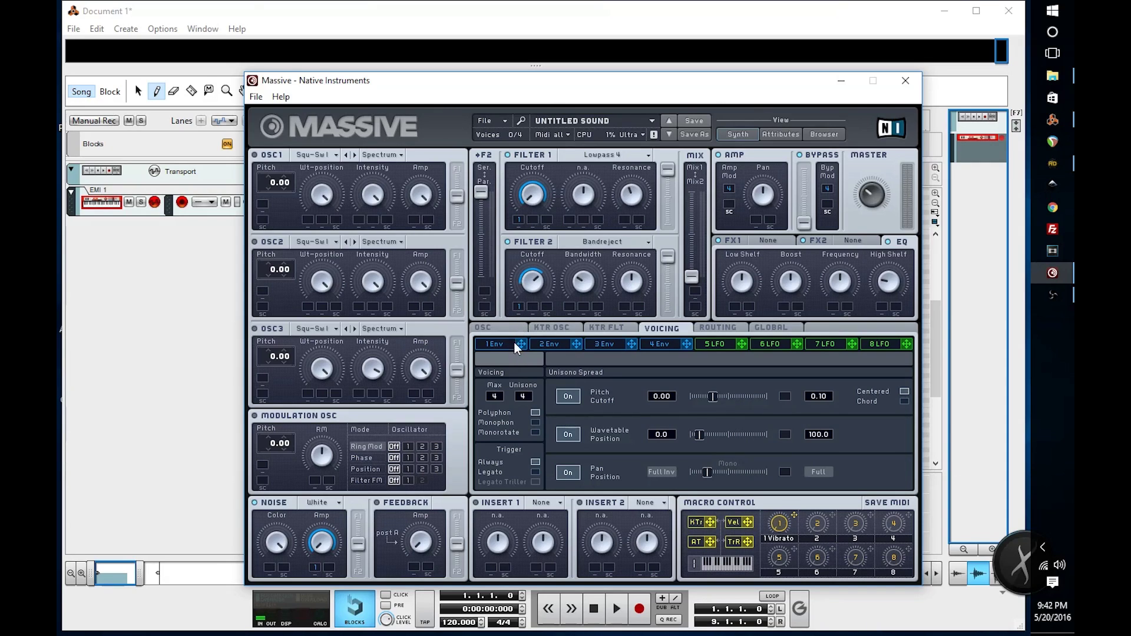
pyautogui.moveTo(534, 287); pyautogui.dragTo(535, 281)
pyautogui.moveTo(578, 295); pyautogui.dragTo(578, 297)
# Step: Play the note in Reason to audition the bandreject-filtered noise, stop it, and return to Massive
pyautogui.click(595, 618)
pyautogui.press('space')
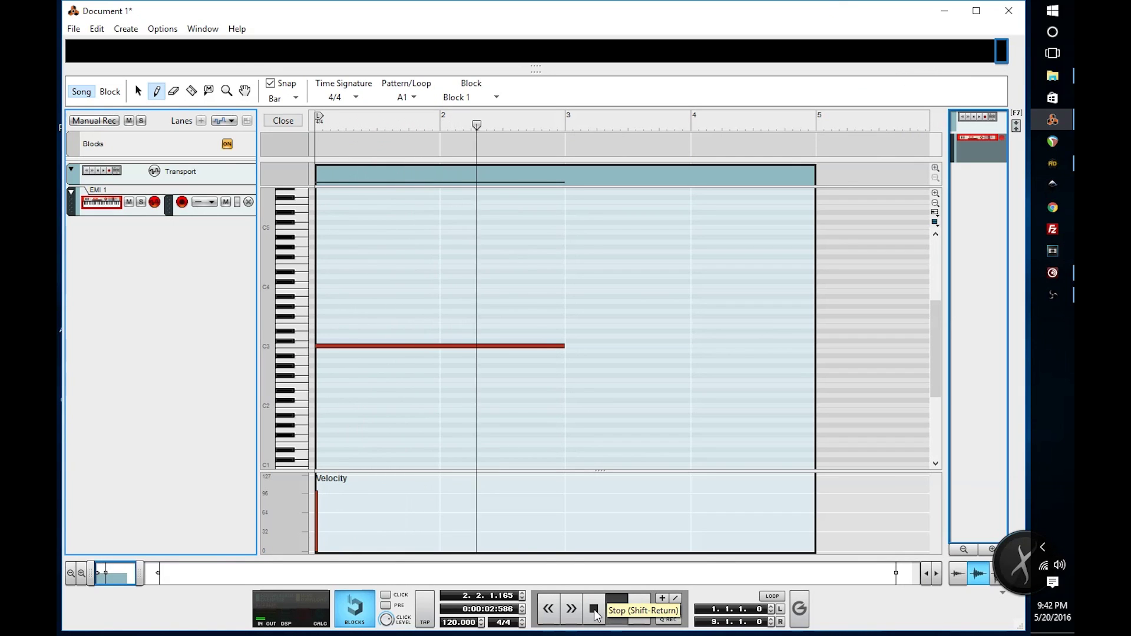
pyautogui.click(593, 609)
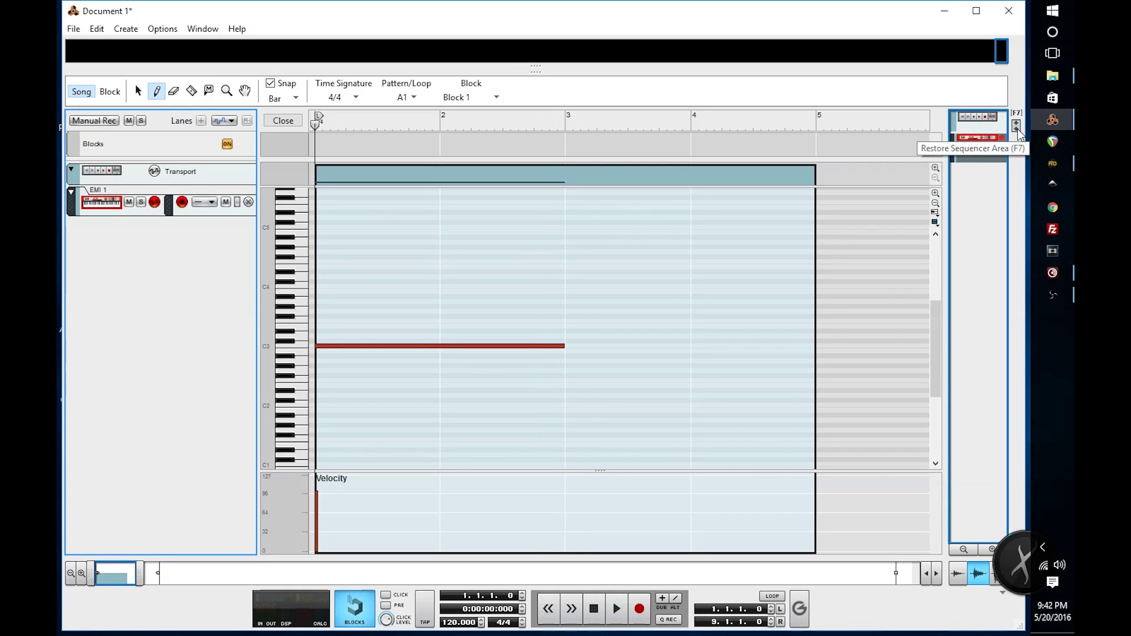
pyautogui.click(1053, 275)
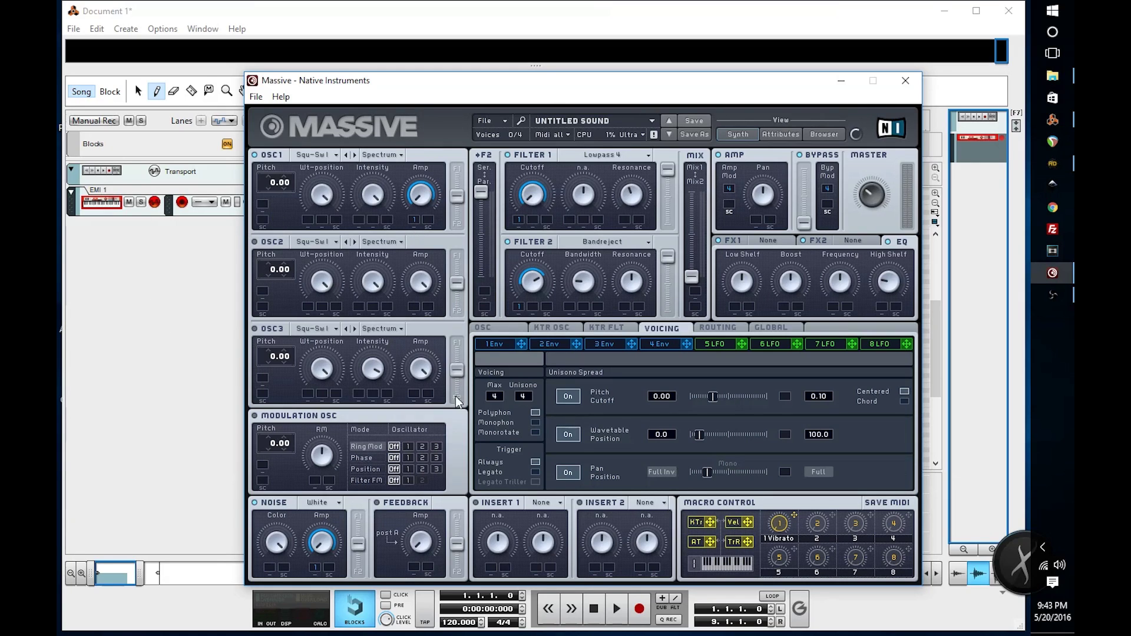
# Step: Audition the note in Reason with oscillator 1 layered under the noise, stop playback, and return to Massive
pyautogui.click(133, 442)
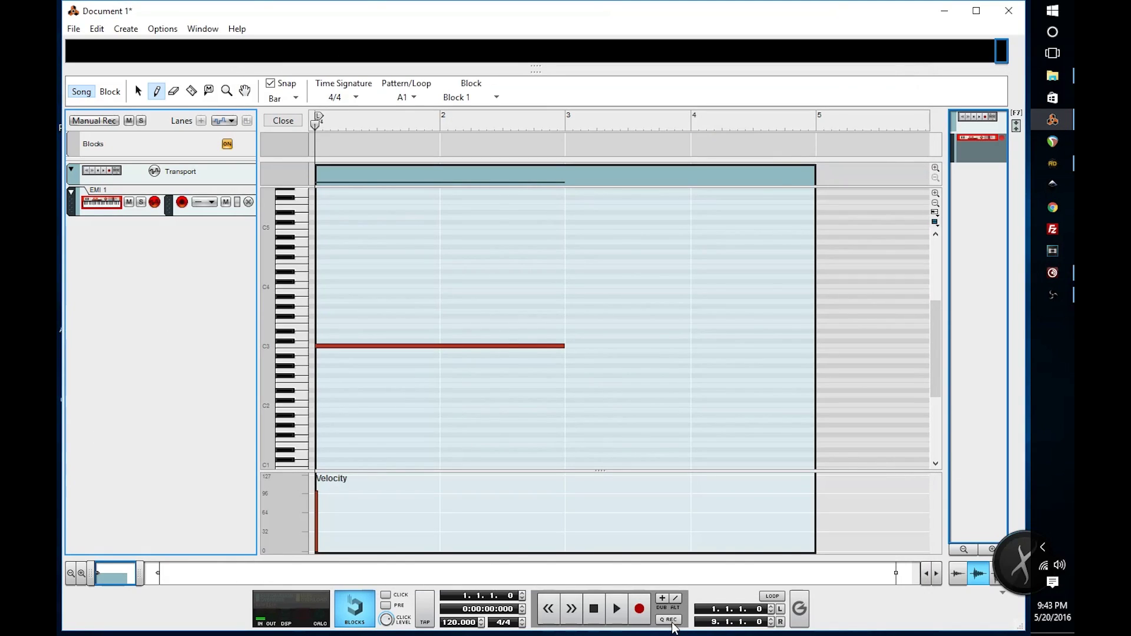
pyautogui.click(617, 610)
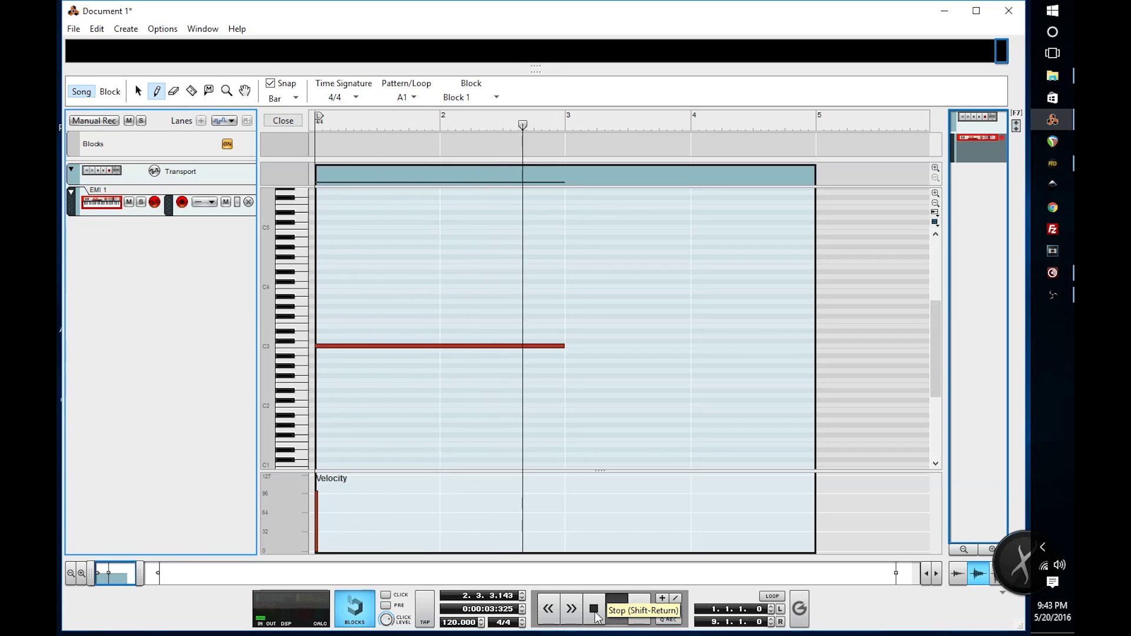
pyautogui.click(594, 611)
pyautogui.click(1053, 271)
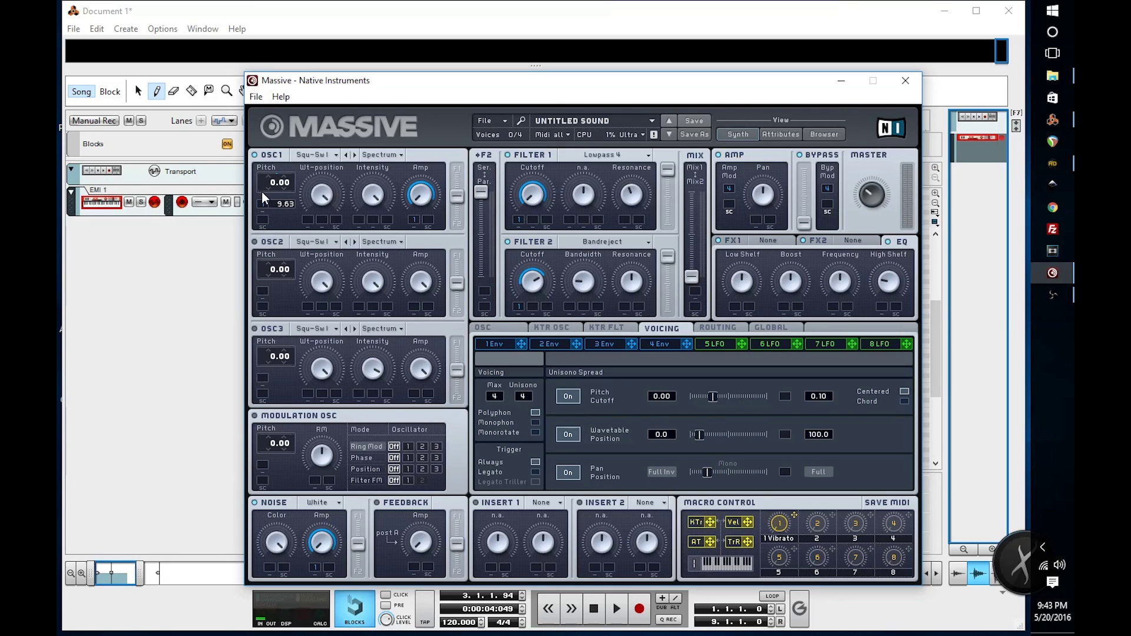
# Step: Set oscillator 1's envelope 1 pitch modulation to 24.50, audition the note in Reason, and return to Massive
pyautogui.moveTo(262, 192); pyautogui.dragTo(264, 202)
pyautogui.click(196, 271)
pyautogui.click(594, 608)
pyautogui.click(604, 614)
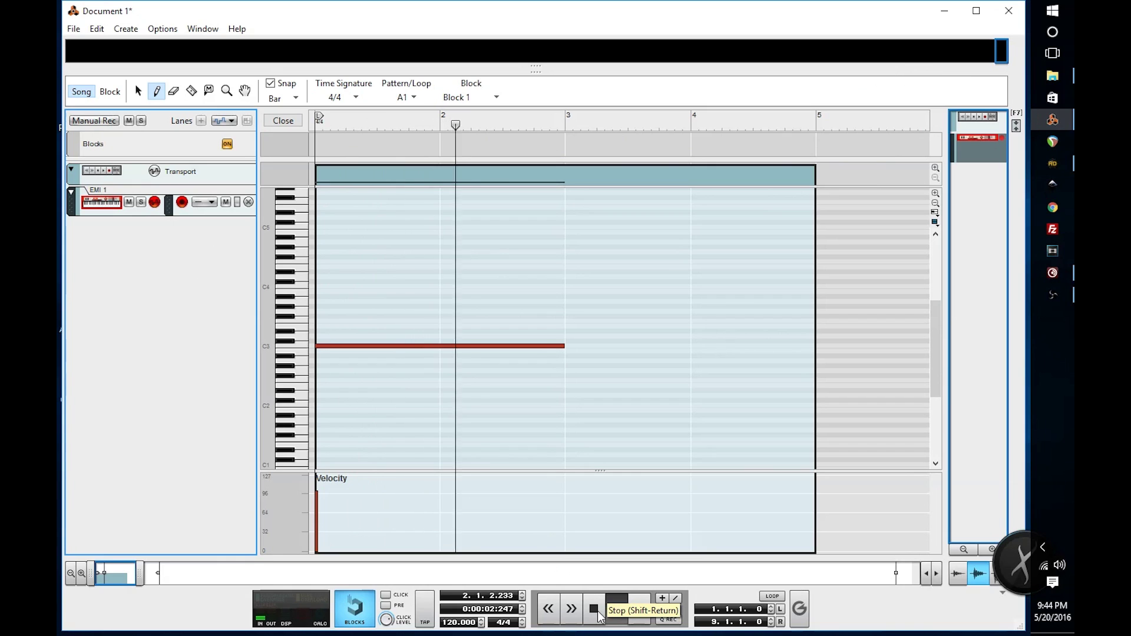
pyautogui.click(599, 614)
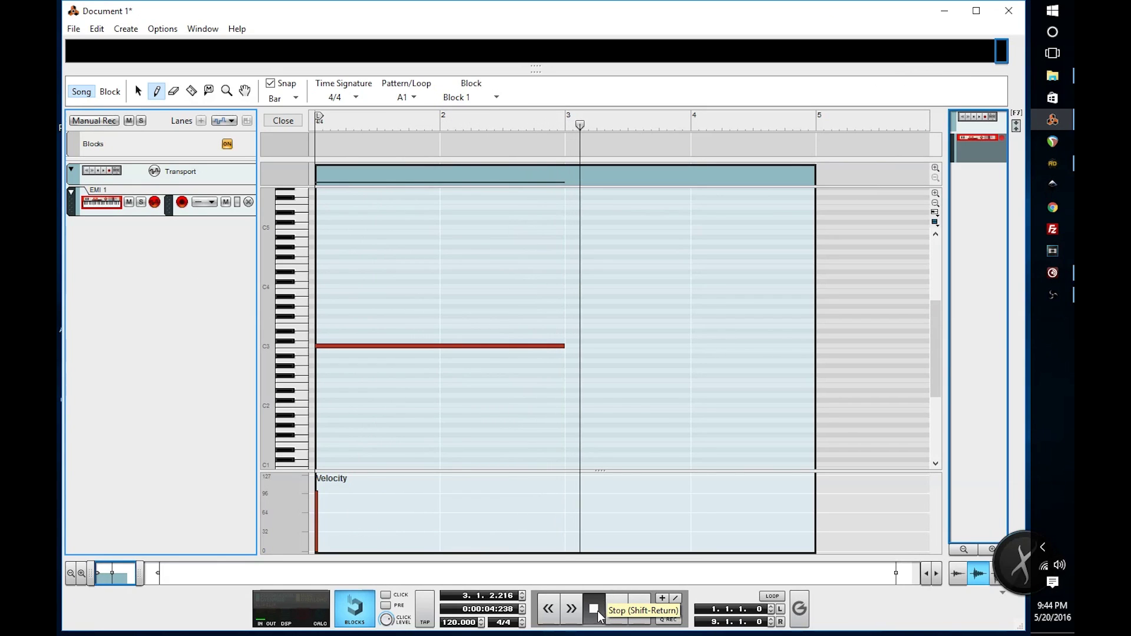
pyautogui.click(598, 615)
pyautogui.click(1053, 272)
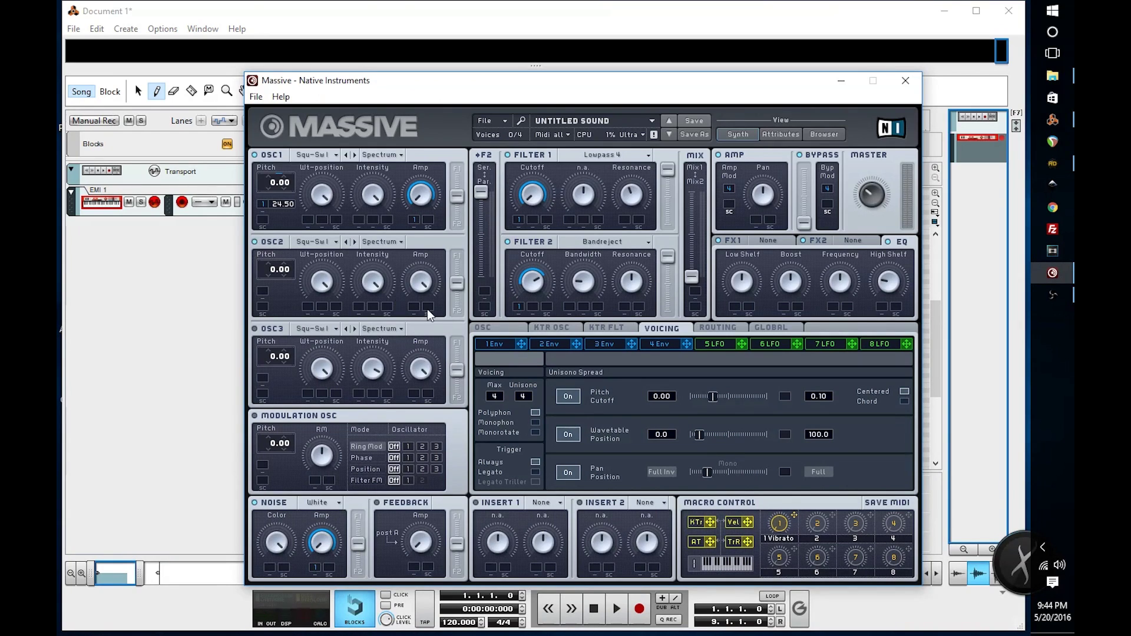
# Step: Modulate oscillator 2's amp with envelope 1 and browse its wavetables from Crude to Groan IV
pyautogui.moveTo(501, 285); pyautogui.dragTo(416, 263)
pyautogui.click(321, 242)
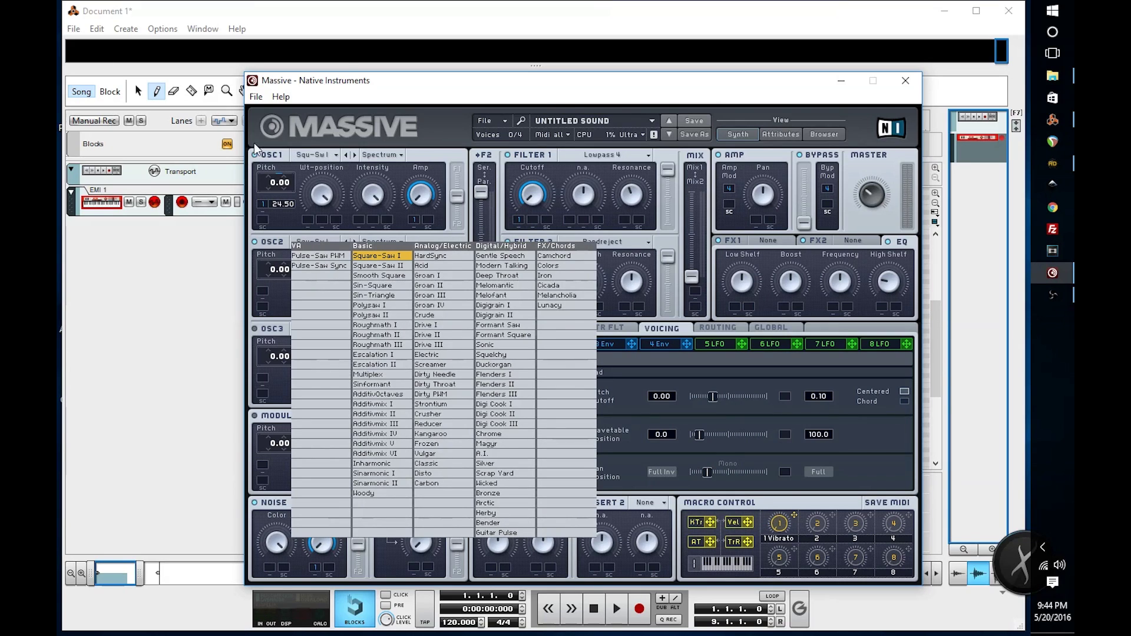
pyautogui.click(426, 315)
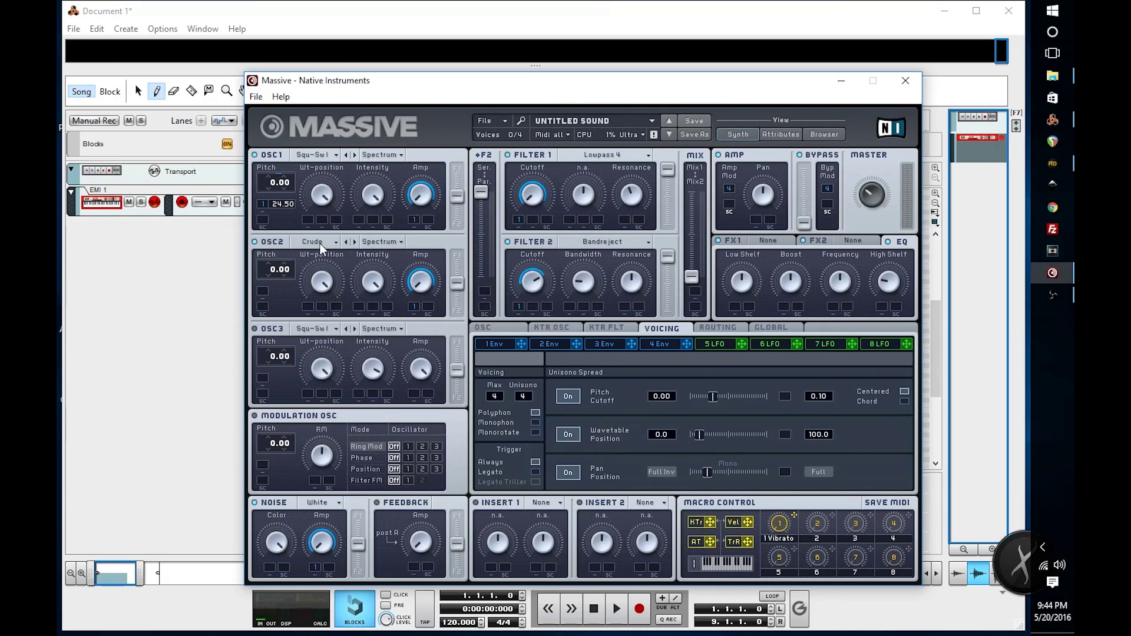
pyautogui.click(347, 242)
pyautogui.click(347, 242)
pyautogui.click(348, 242)
pyautogui.click(354, 244)
pyautogui.click(354, 245)
pyautogui.click(355, 245)
pyautogui.click(354, 245)
pyautogui.click(355, 244)
# Step: Set oscillator 2's envelope 1 pitch modulation to 37.88, audition the note in Reason, and return to Massive
pyautogui.moveTo(263, 285); pyautogui.dragTo(267, 237)
pyautogui.click(174, 309)
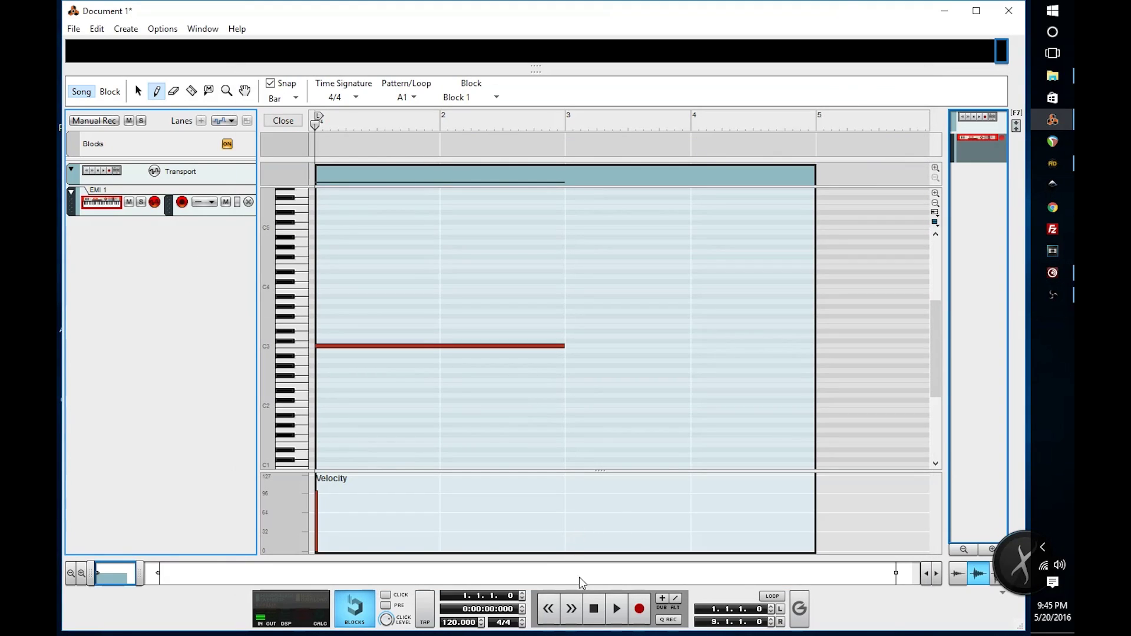
pyautogui.click(615, 615)
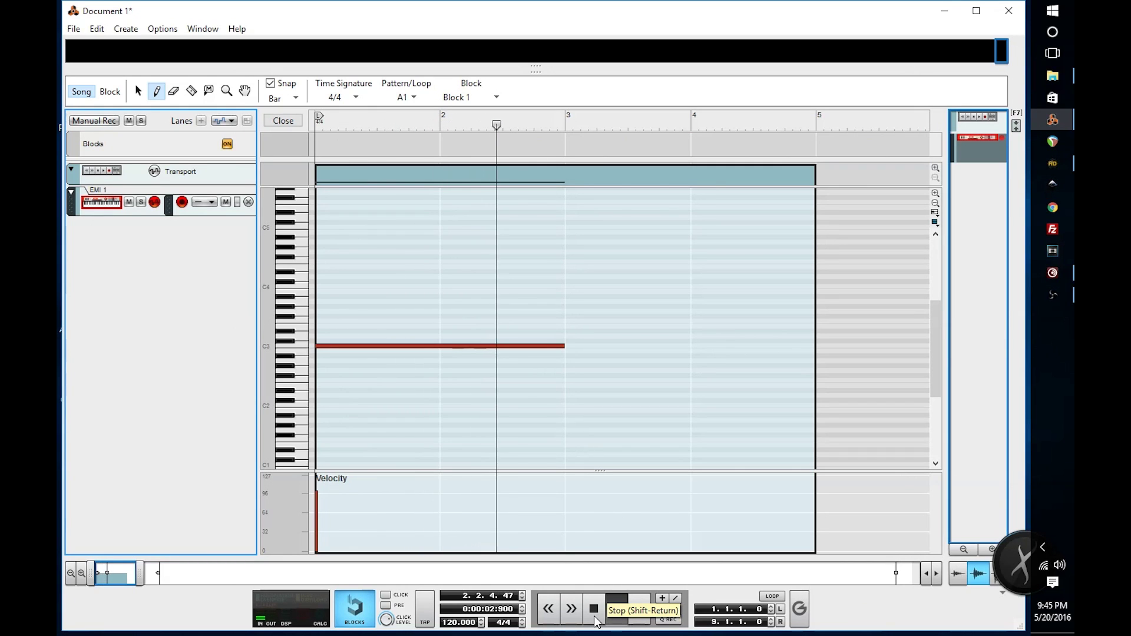
pyautogui.click(593, 616)
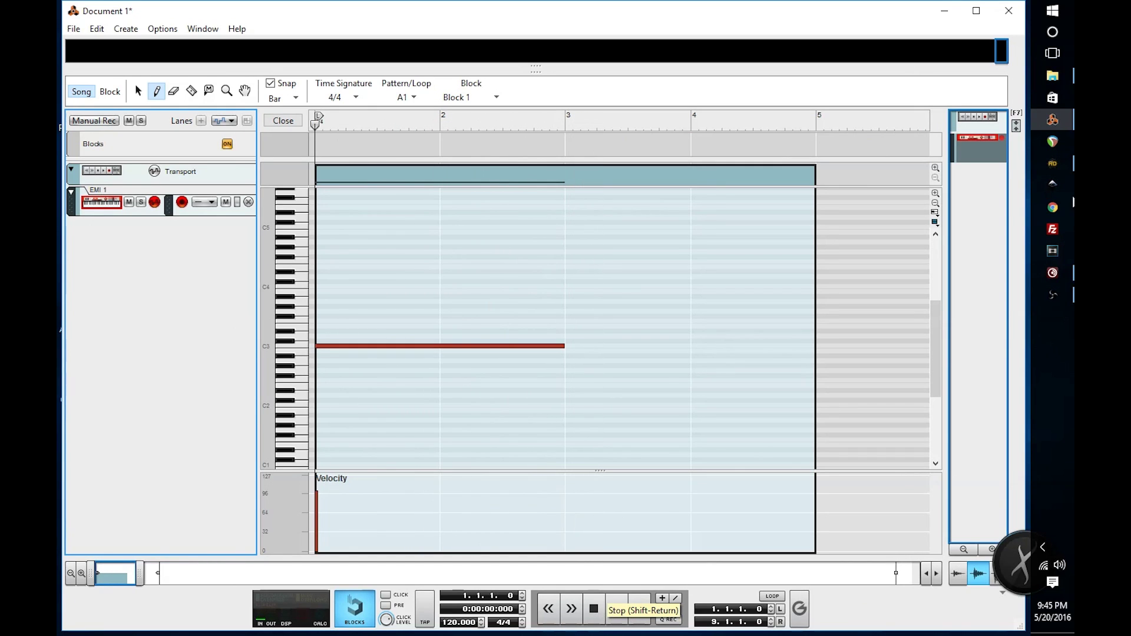
pyautogui.click(1052, 271)
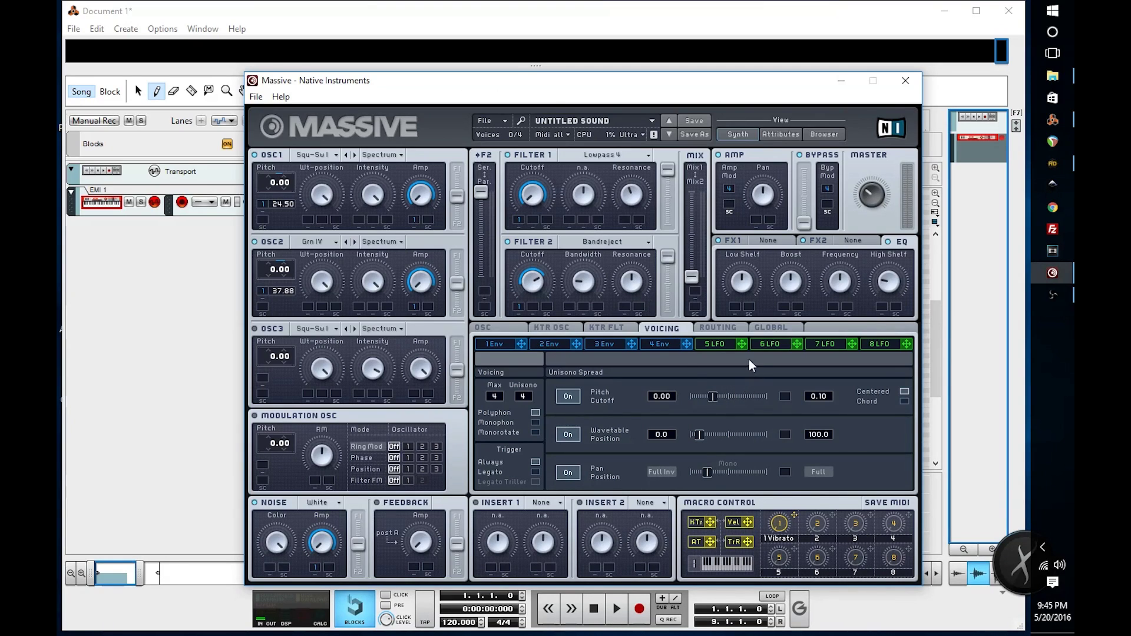
# Step: Assign LFO 5 to oscillator 2's pitch with an amount of 9.00 and sync the LFO at a 1/12 ratio
pyautogui.moveTo(742, 343); pyautogui.dragTo(263, 308)
pyautogui.moveTo(281, 291); pyautogui.dragTo(281, 296)
pyautogui.click(714, 344)
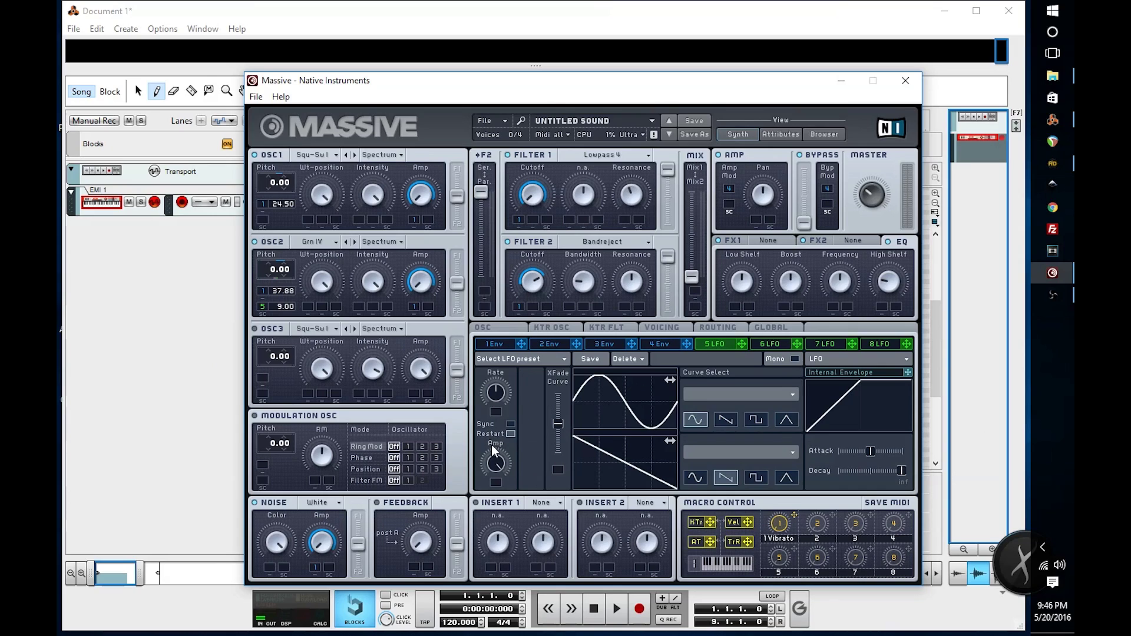
pyautogui.click(510, 424)
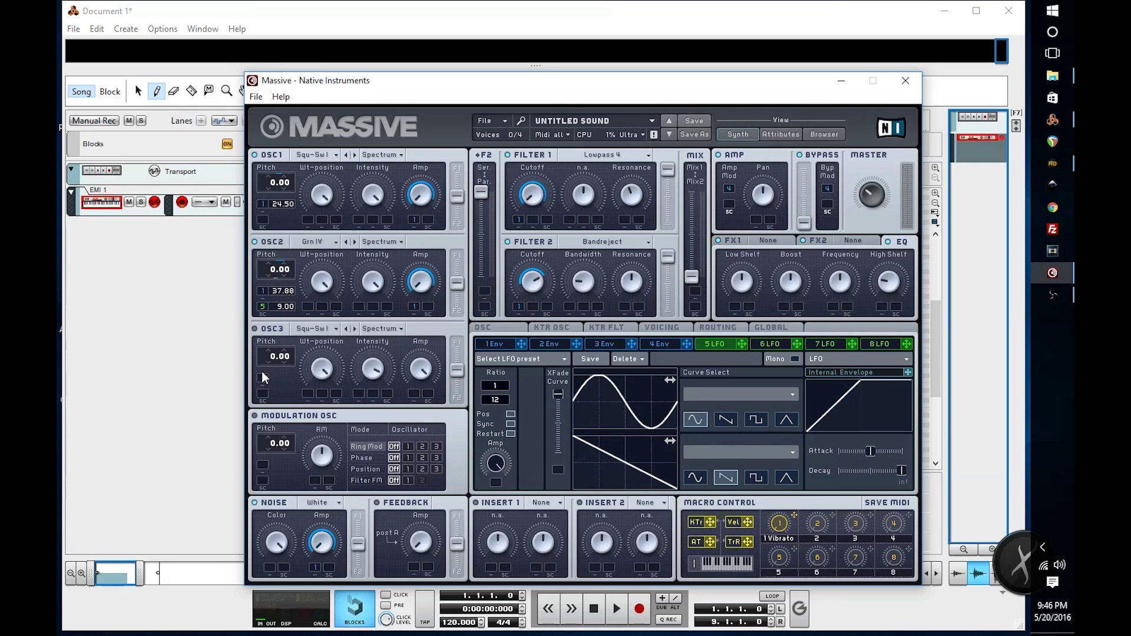
# Step: Play the note in Reason to audition the LFO pitch modulation, stop it, and return to Massive
pyautogui.click(183, 366)
pyautogui.click(614, 612)
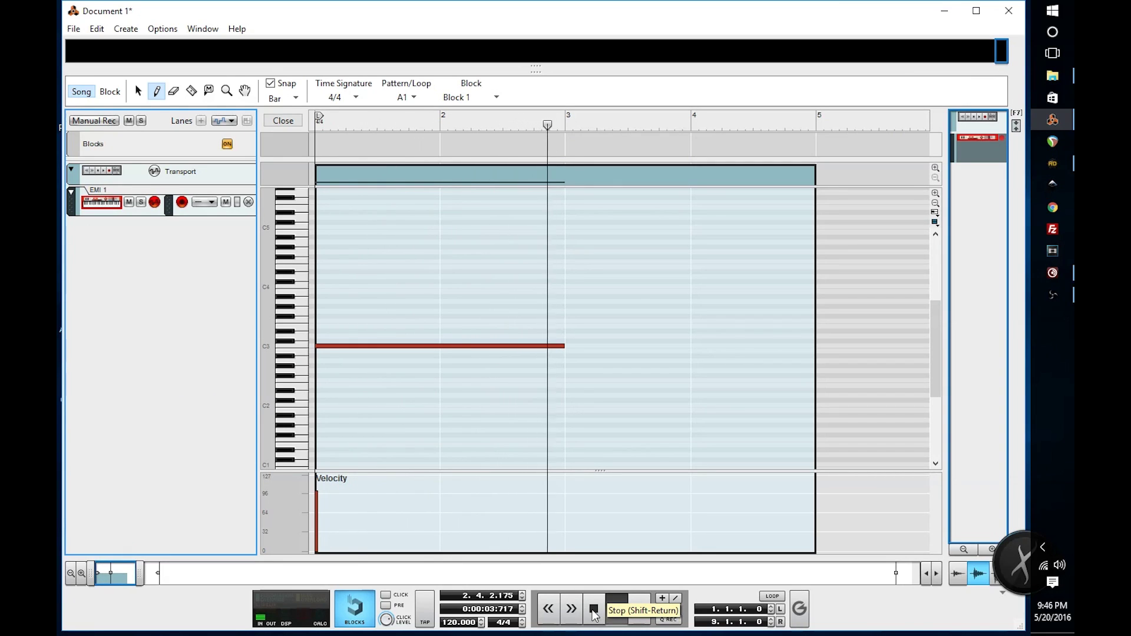
pyautogui.click(593, 613)
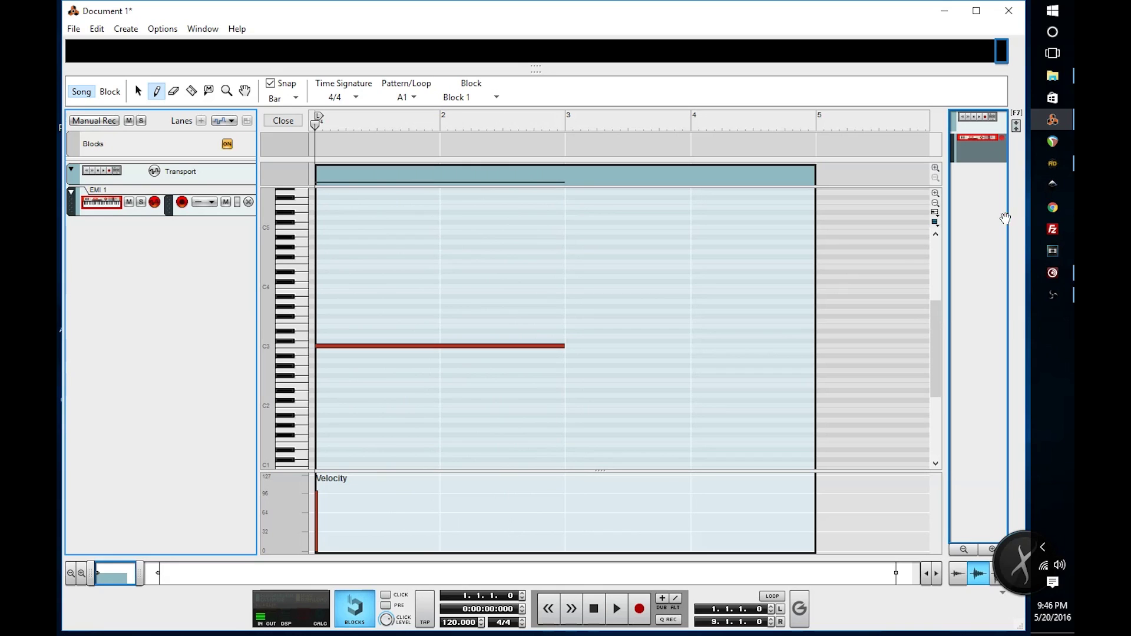
pyautogui.click(1051, 273)
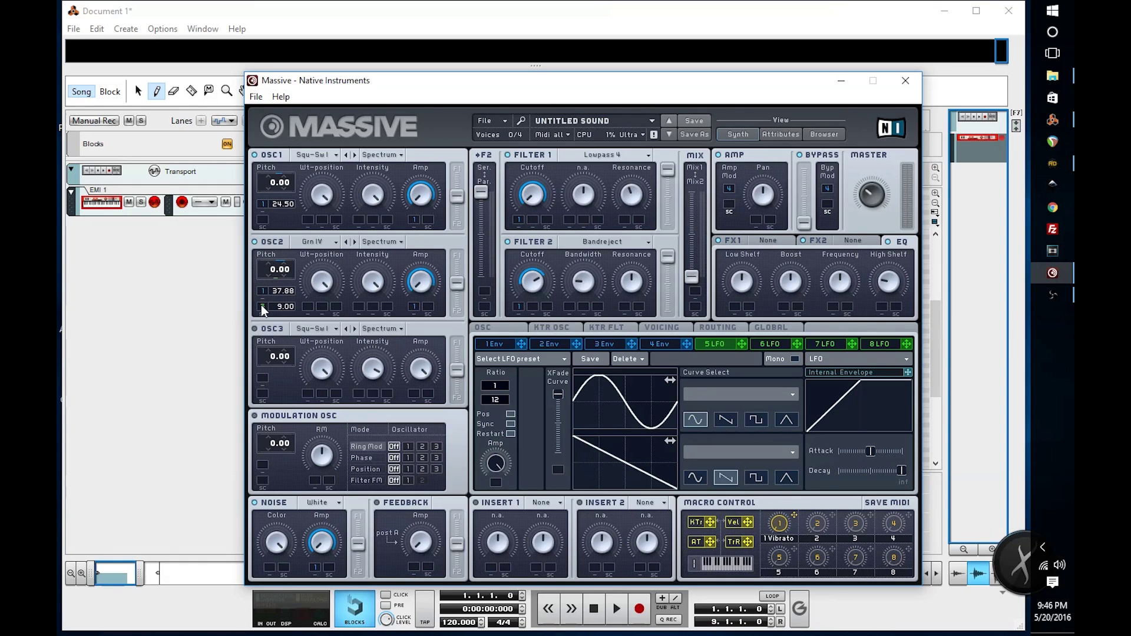
# Step: Raise oscillator 2's LFO 5 pitch modulation to 23.38, audition the note in Reason, and return to Massive
pyautogui.moveTo(262, 302); pyautogui.dragTo(262, 297)
pyautogui.click(189, 370)
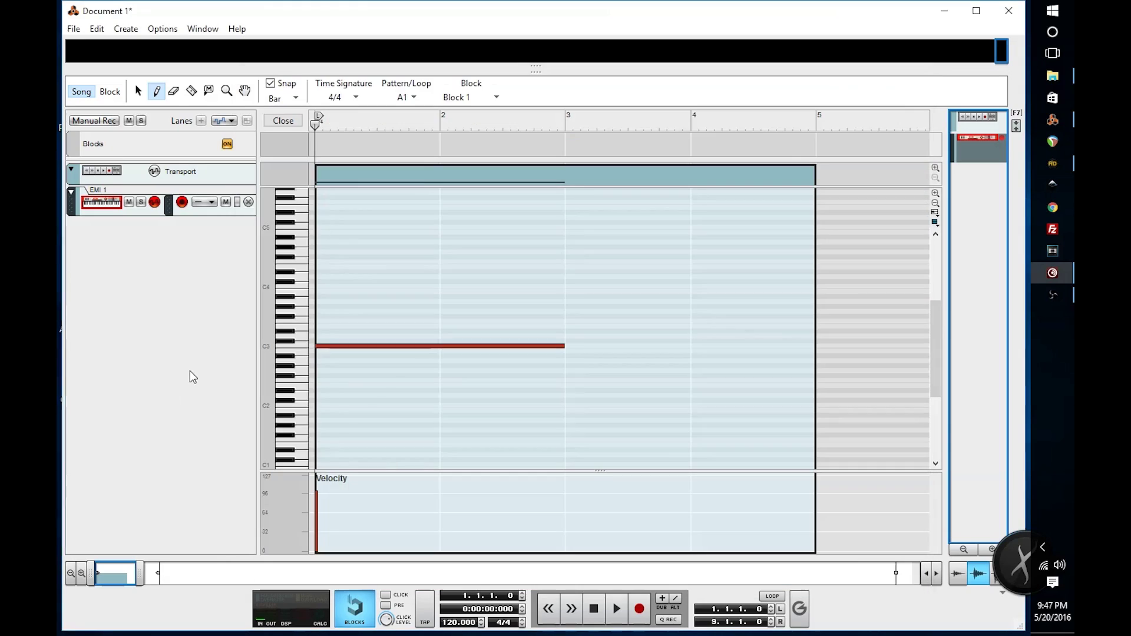
pyautogui.click(615, 612)
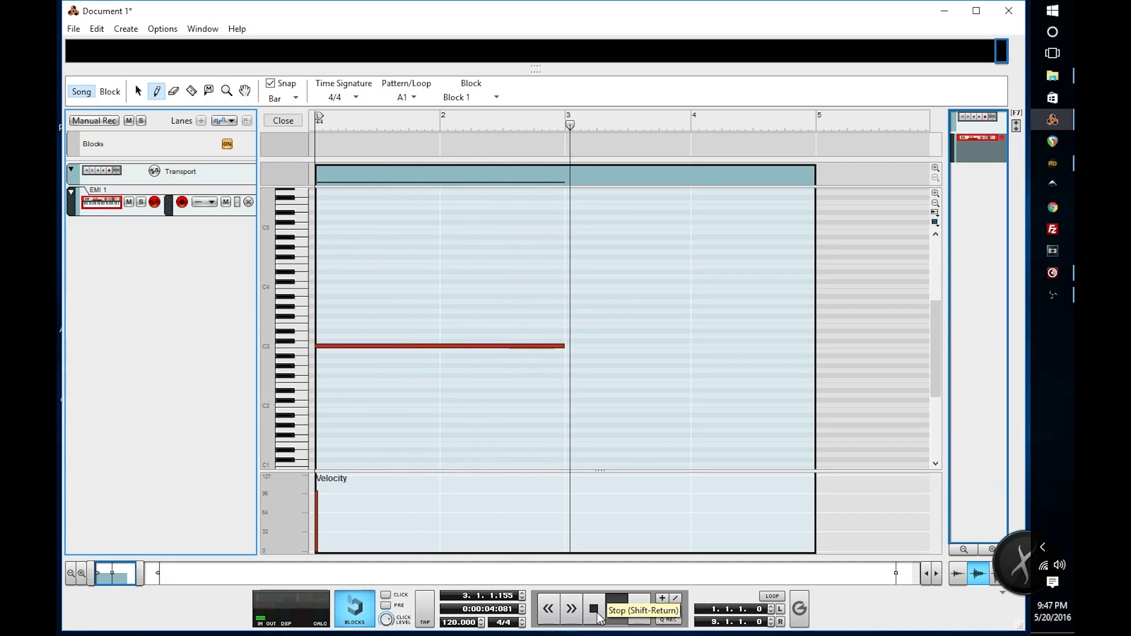
pyautogui.click(595, 612)
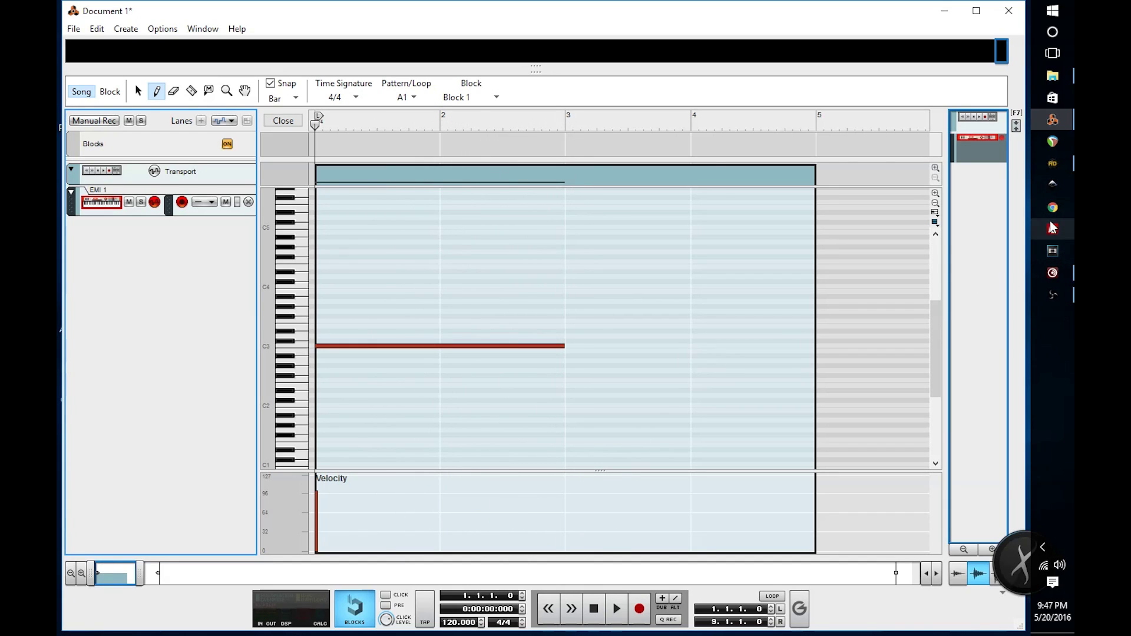
pyautogui.moveTo(1058, 279)
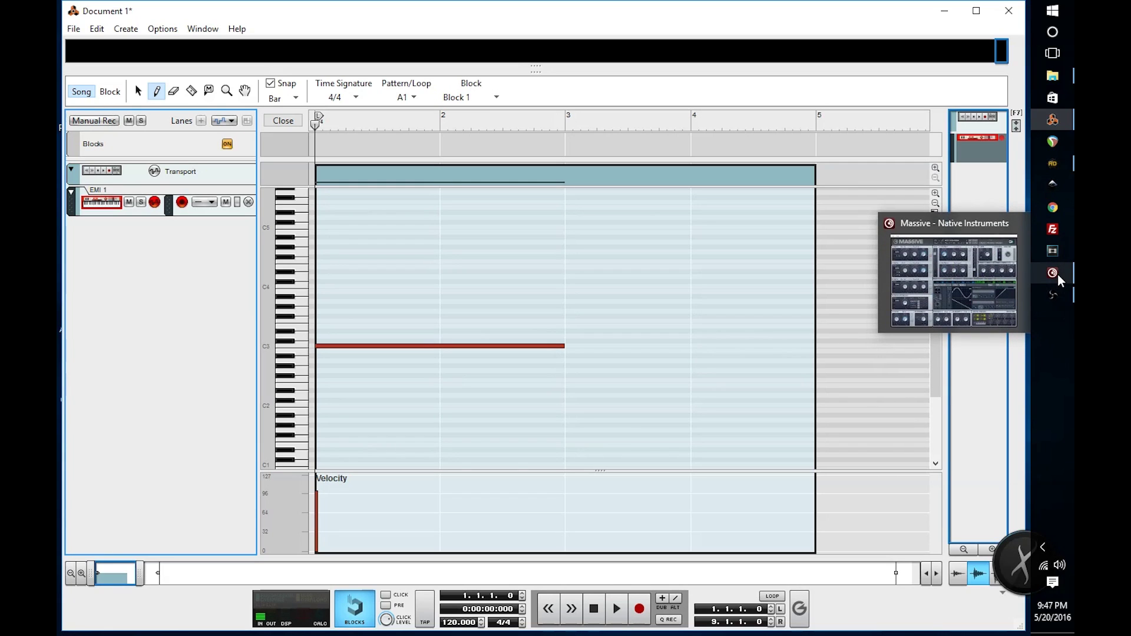
pyautogui.click(1058, 273)
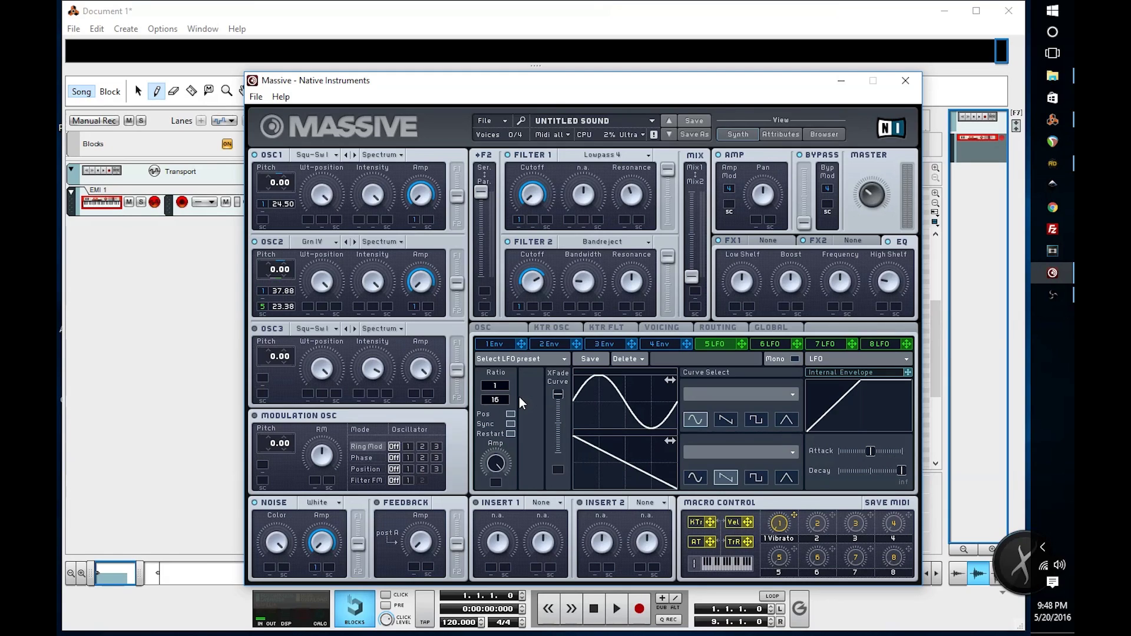
# Step: Create a new sound in Massive and assign envelope 1 to the white noise amp
pyautogui.click(485, 121)
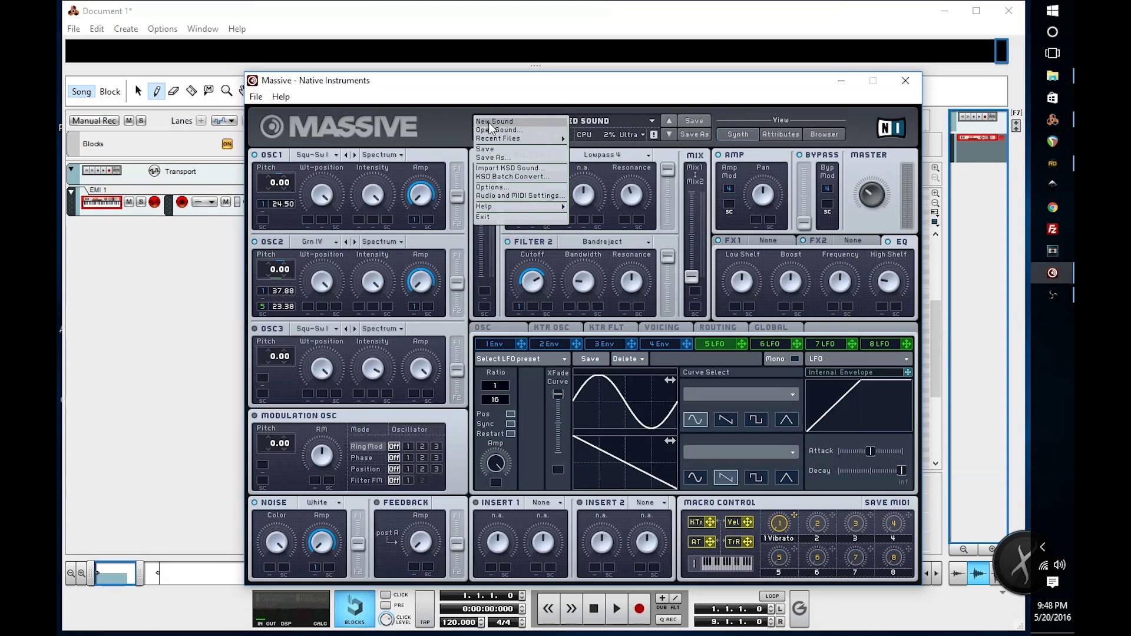
pyautogui.click(489, 122)
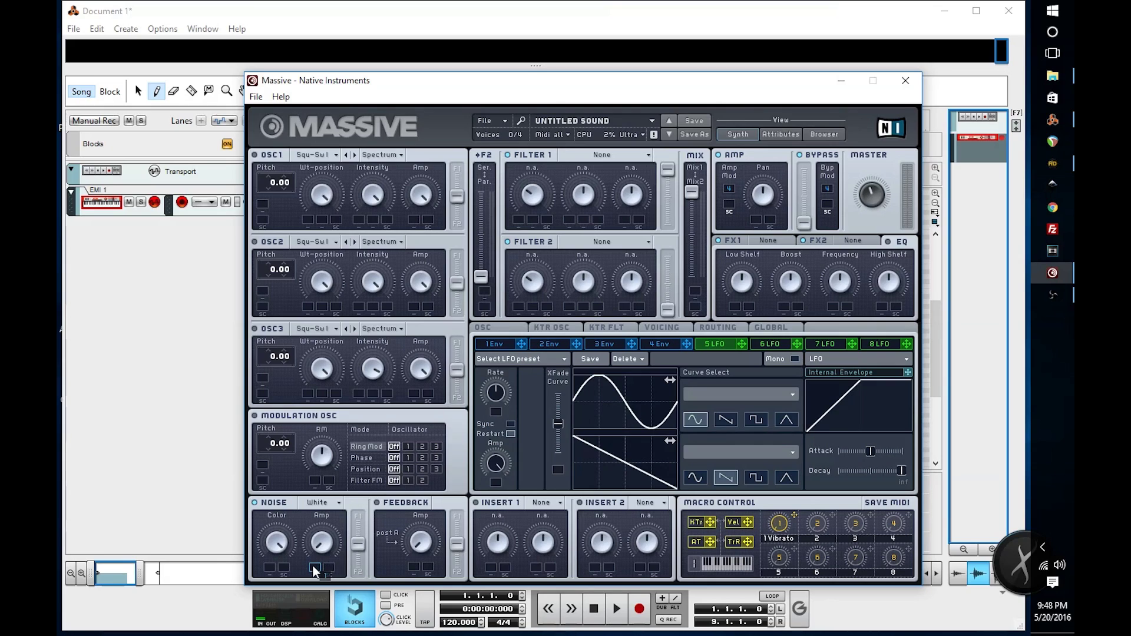
pyautogui.moveTo(314, 571); pyautogui.dragTo(314, 571)
# Step: Shape envelope 1 for a falling sound with a shorter attack, zero decay level, and longer decay time
pyautogui.click(498, 346)
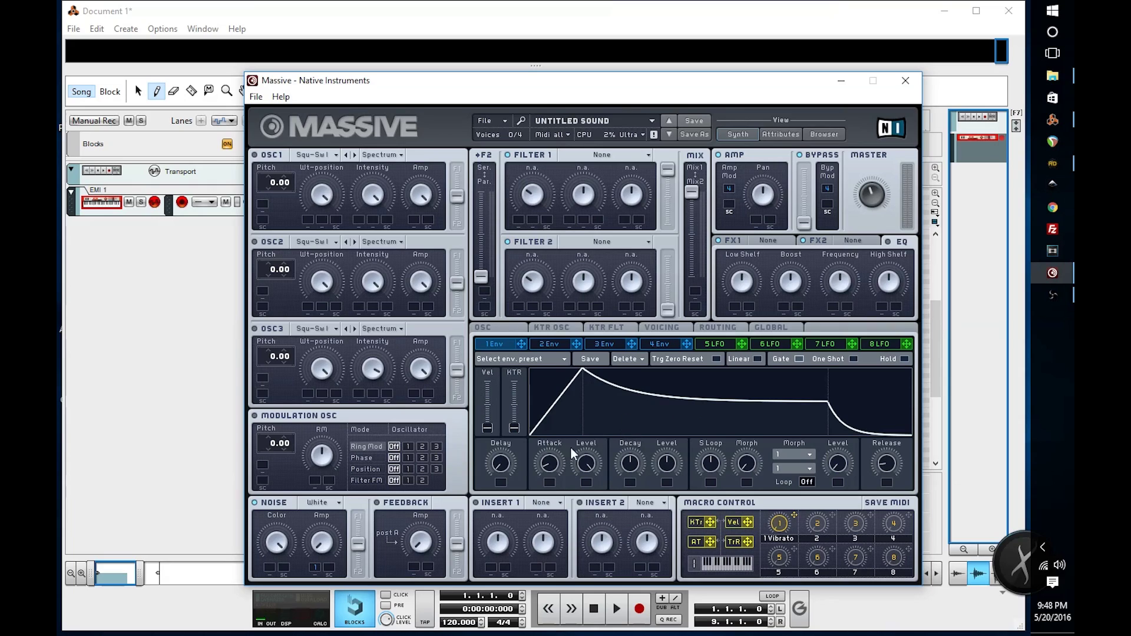
pyautogui.moveTo(549, 463); pyautogui.dragTo(555, 506)
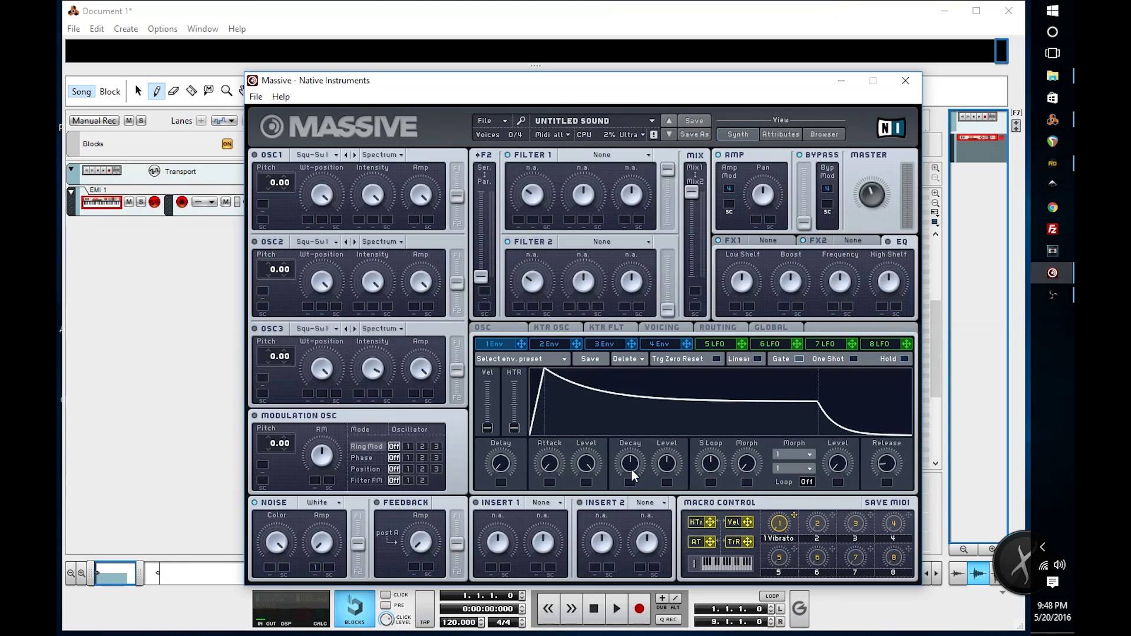
pyautogui.moveTo(663, 468); pyautogui.dragTo(674, 519)
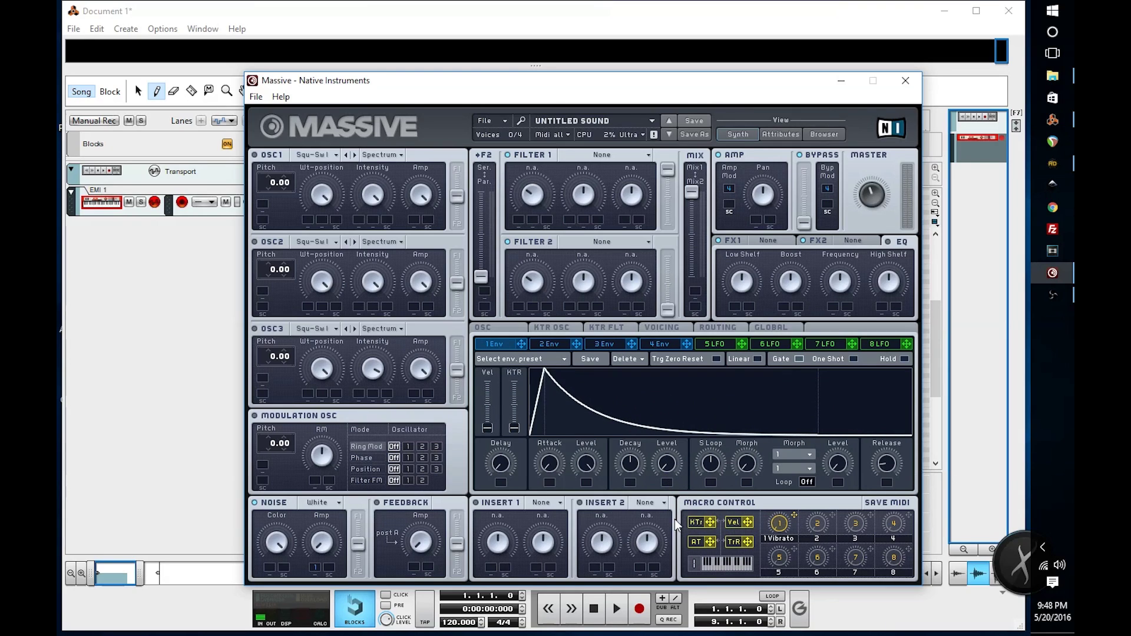
pyautogui.moveTo(631, 457); pyautogui.dragTo(634, 429)
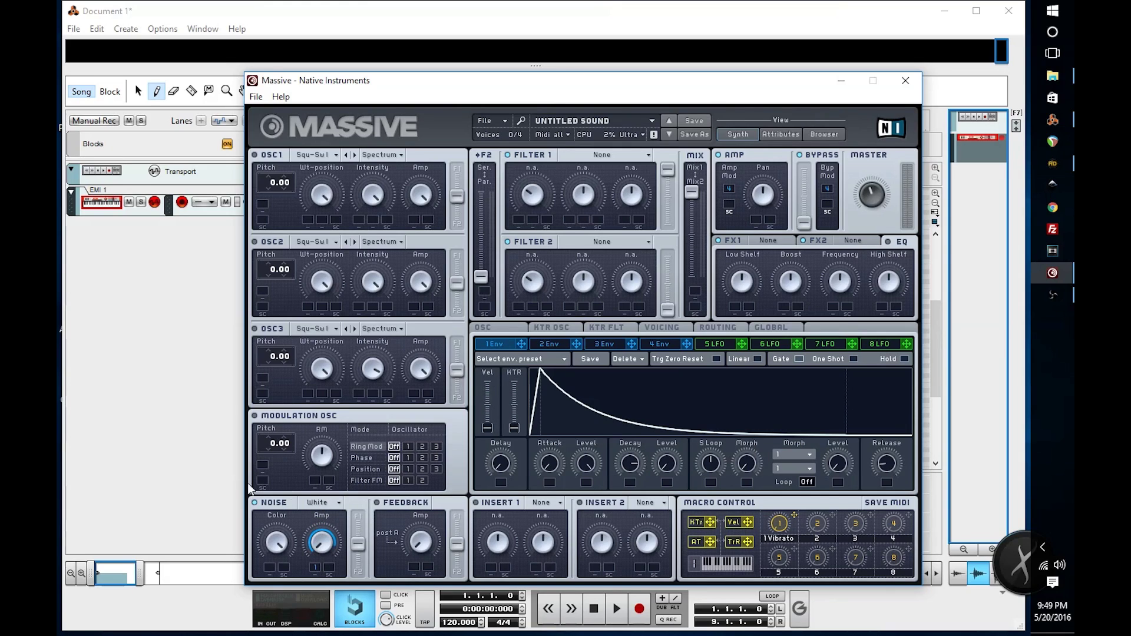
# Step: Play the note in the Reason sequencer to audition the decaying noise, and stop playback
pyautogui.click(205, 474)
pyautogui.click(609, 612)
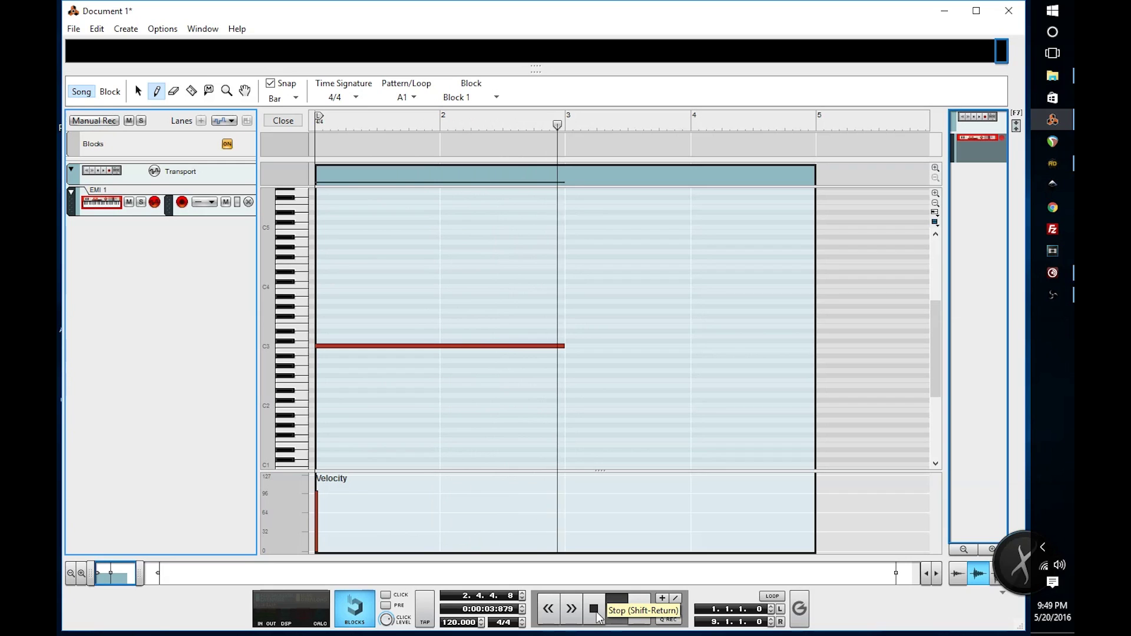
pyautogui.click(595, 610)
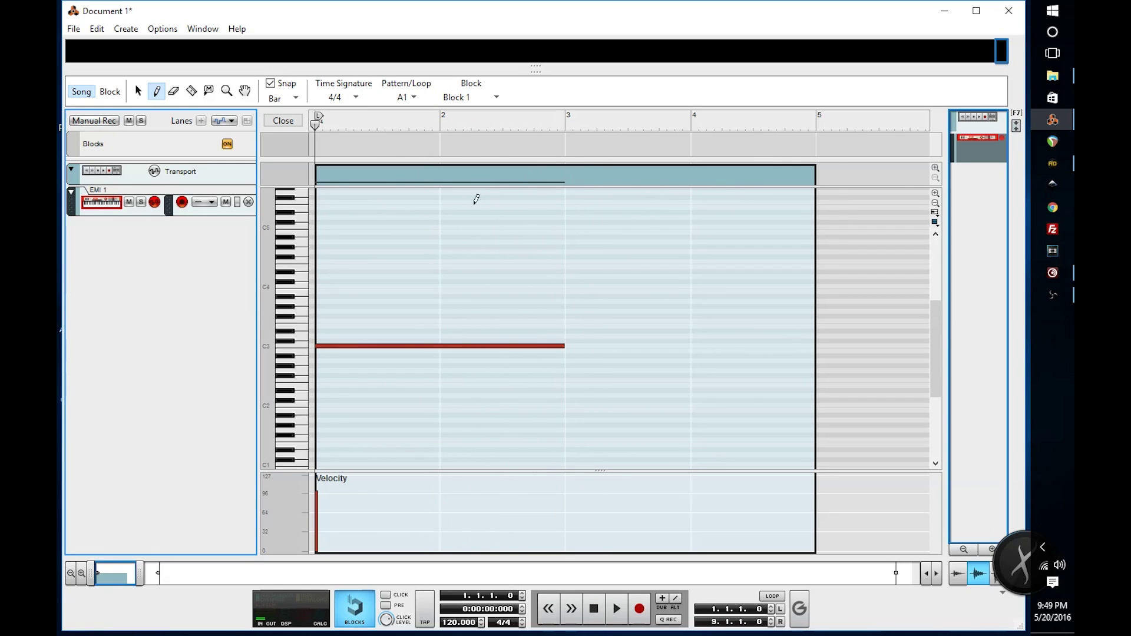
# Step: Lengthen envelope 1's release in Massive, and play the note in Reason to audition the noise tail
pyautogui.click(1055, 273)
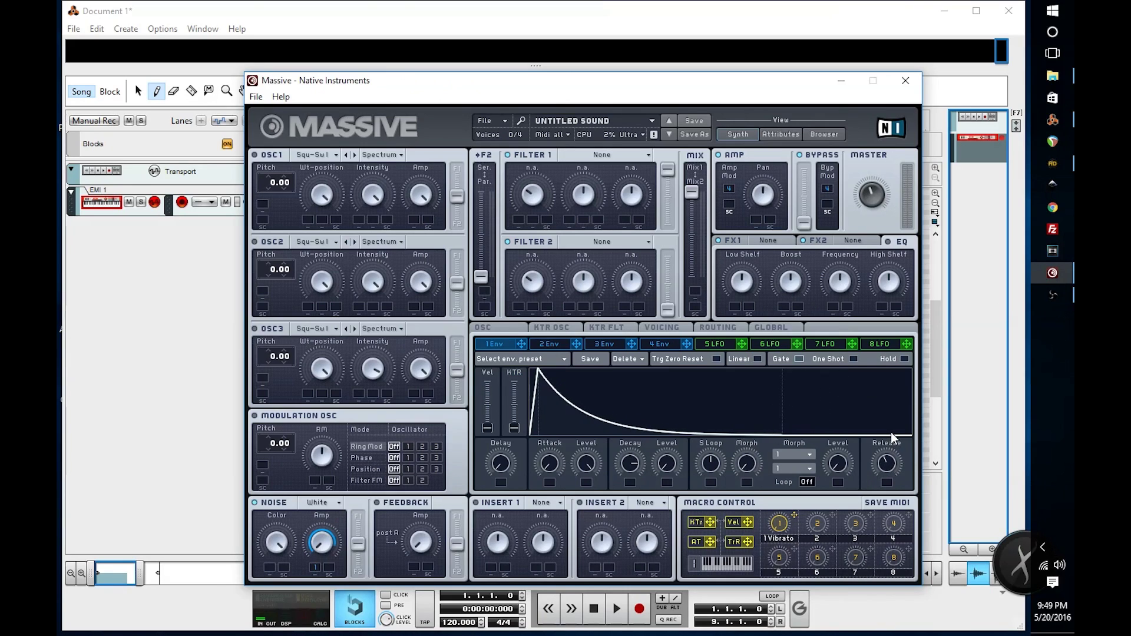
pyautogui.click(182, 352)
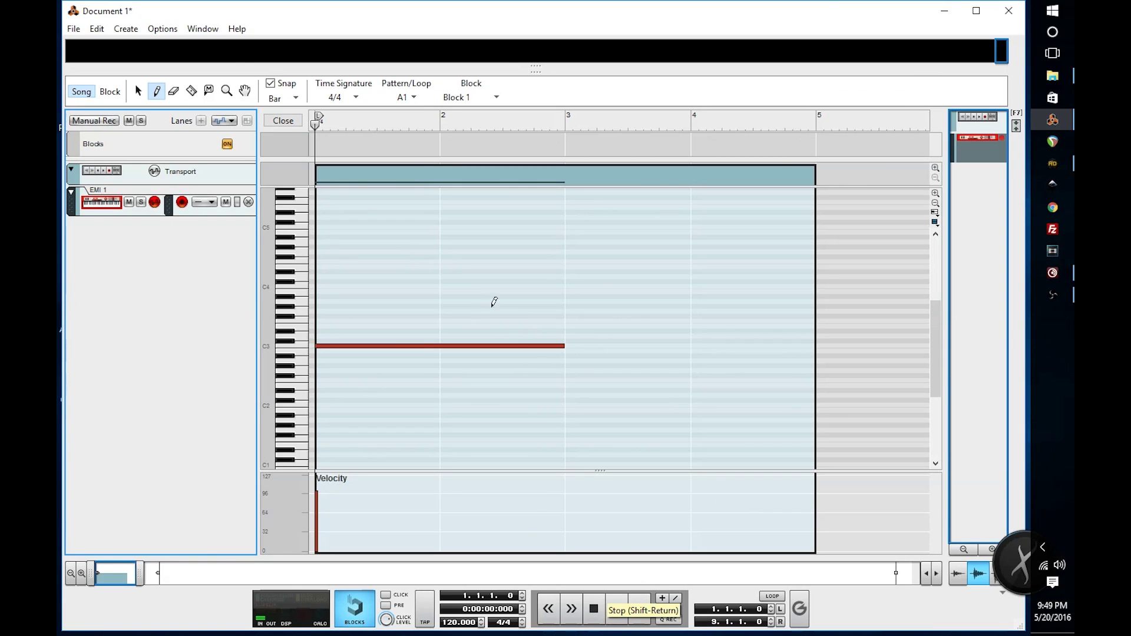
pyautogui.click(613, 611)
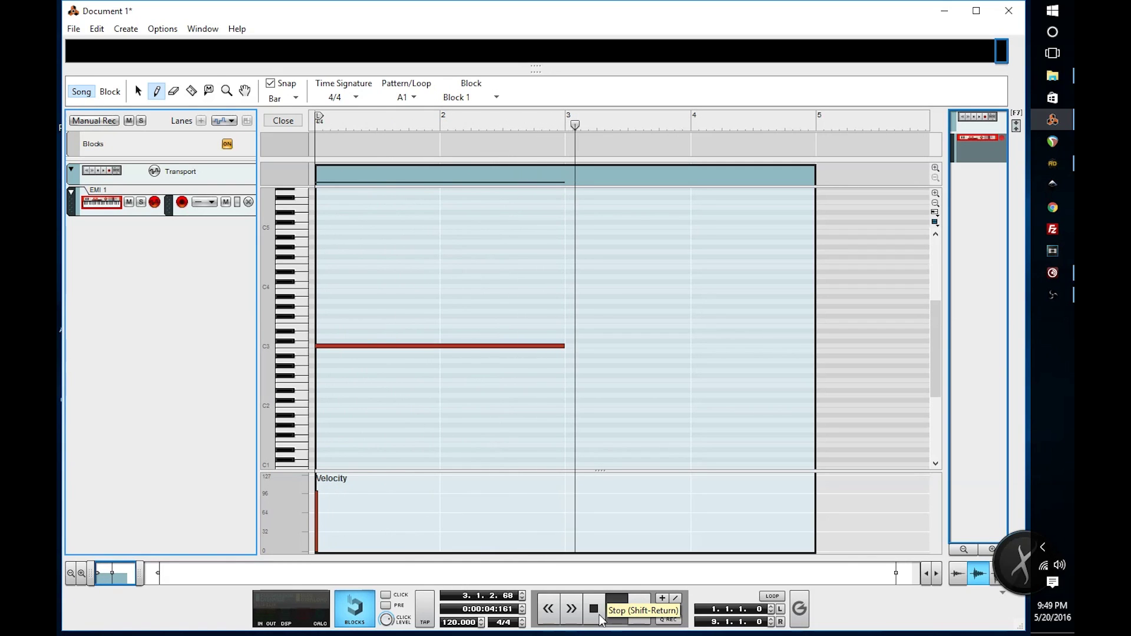
pyautogui.click(601, 616)
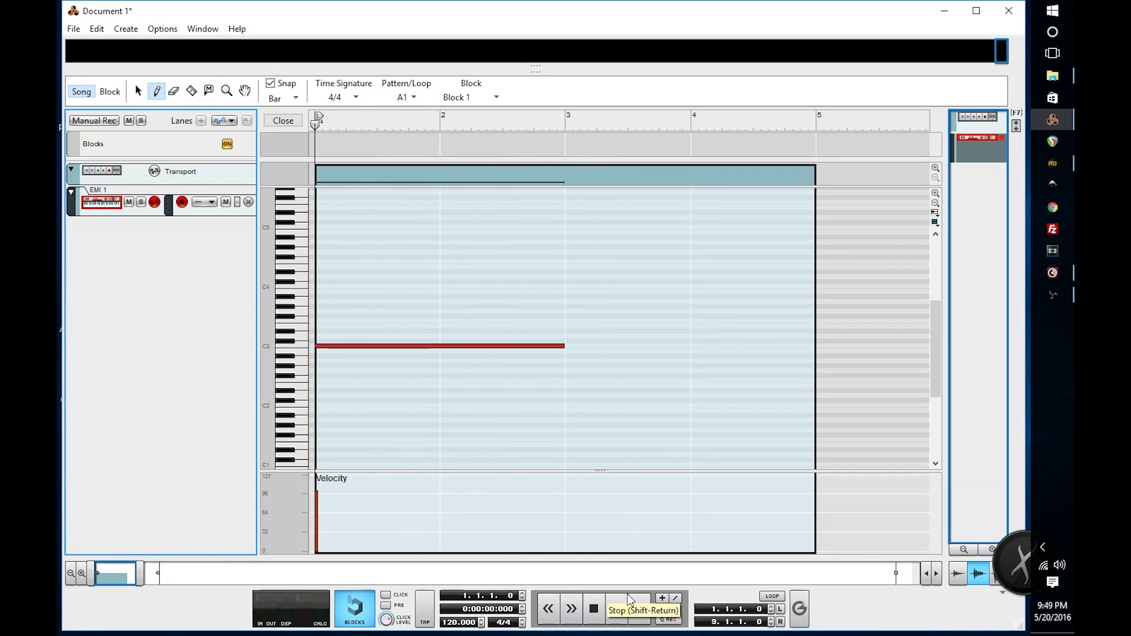
# Step: Return to Massive, lengthen envelope 1's release further, and load the Reverb effect in FX2
pyautogui.click(1060, 274)
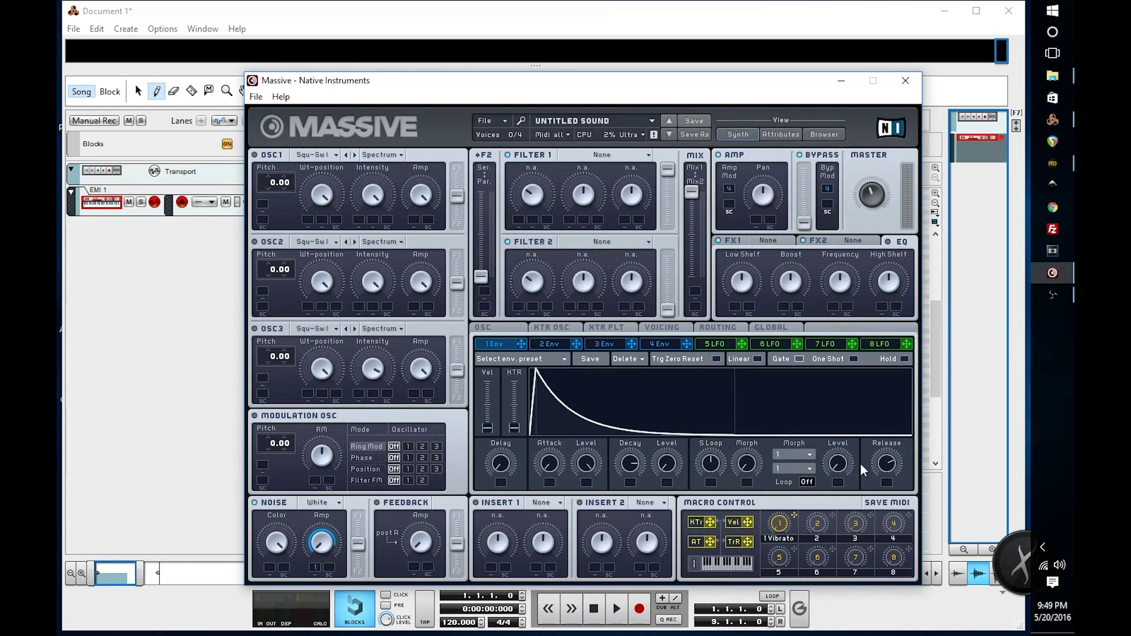
pyautogui.moveTo(889, 463); pyautogui.dragTo(896, 444)
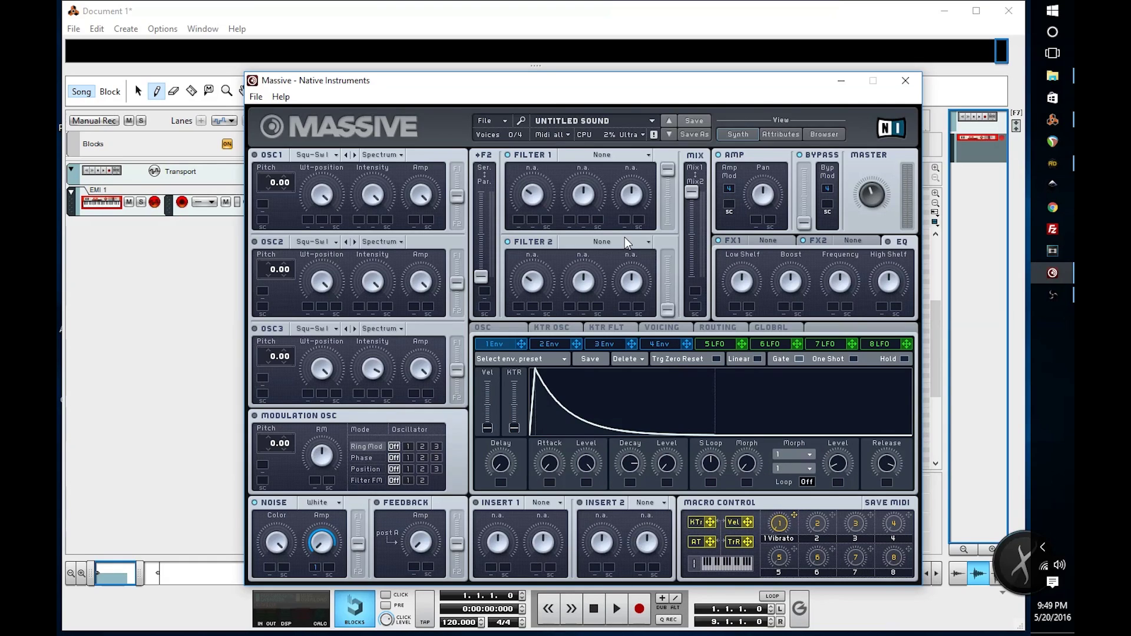
pyautogui.click(856, 241)
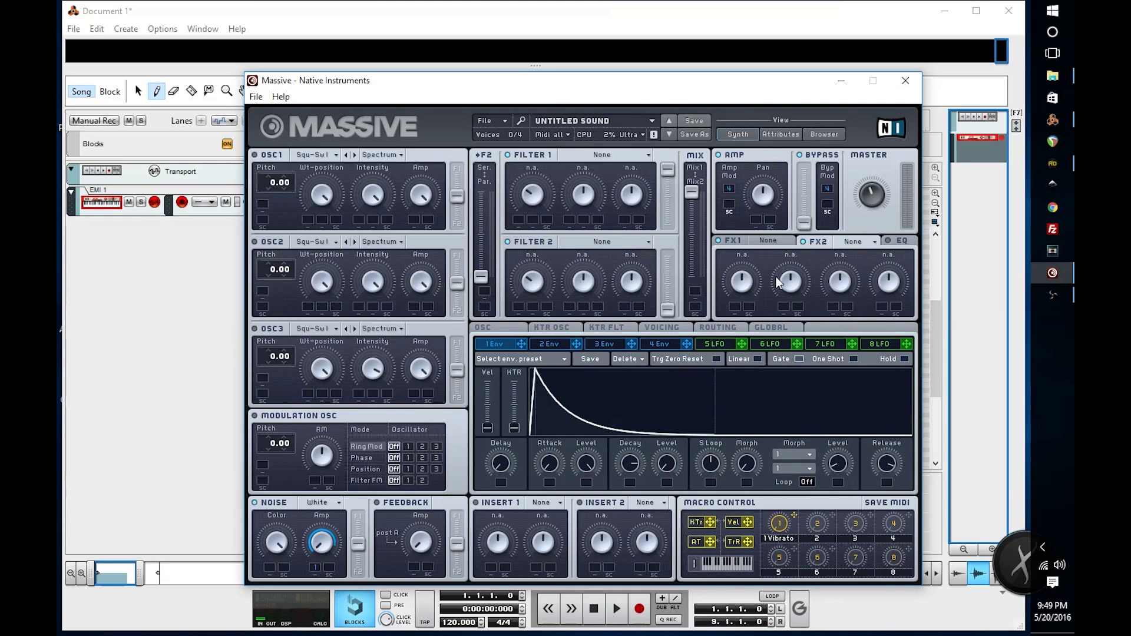
pyautogui.click(875, 242)
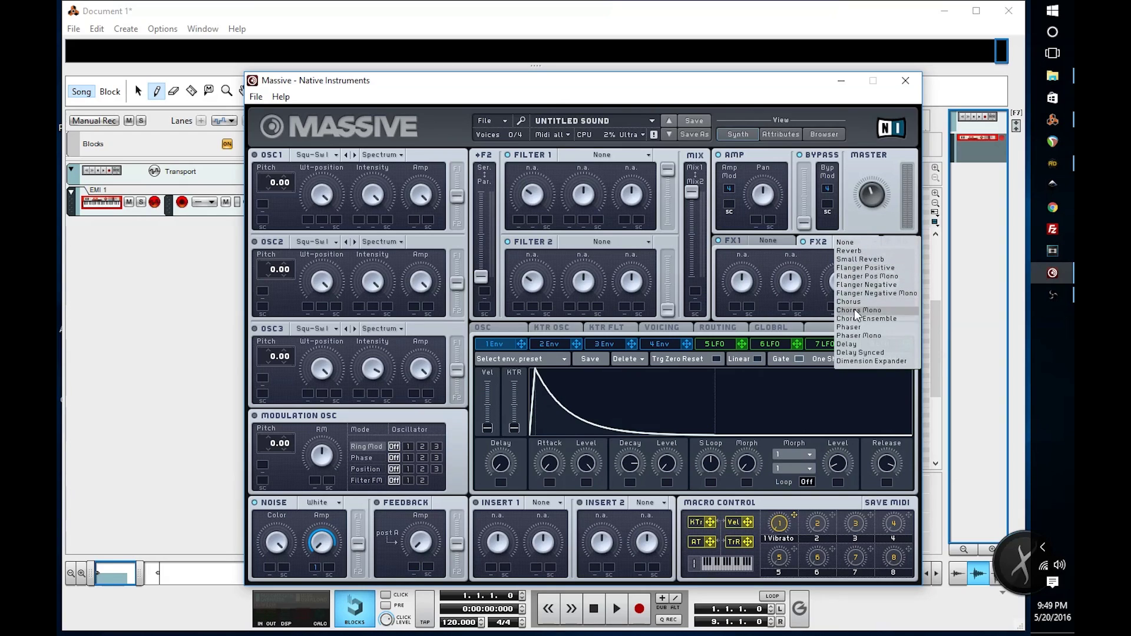
pyautogui.click(856, 251)
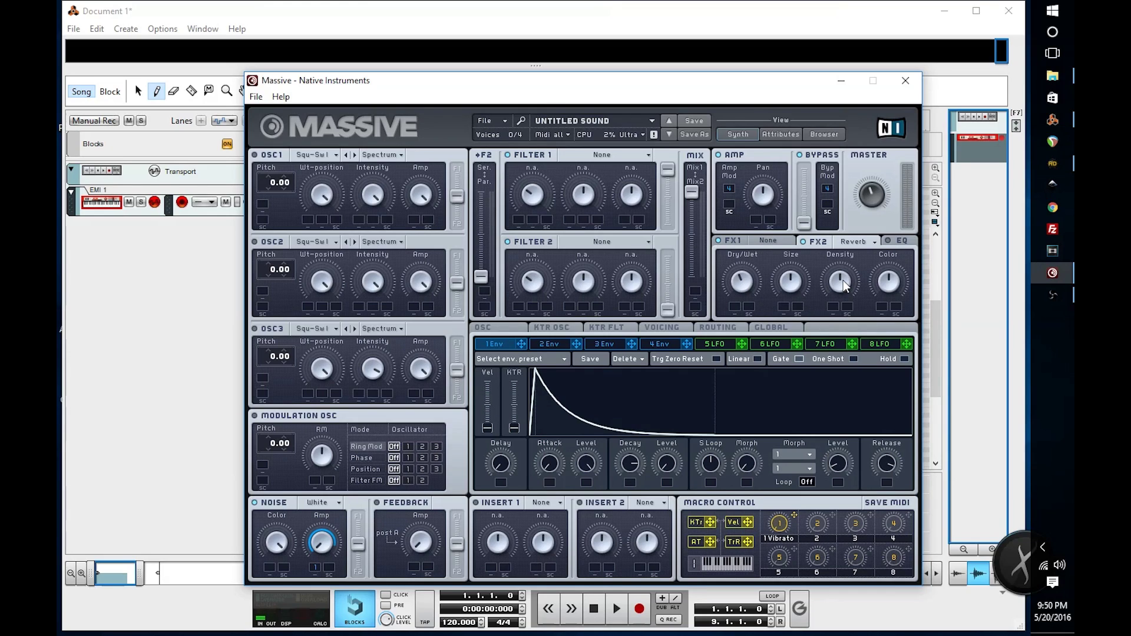
# Step: Audition the noise with reverb by playing the note in Reason, stop playback, and return to Massive
pyautogui.click(616, 608)
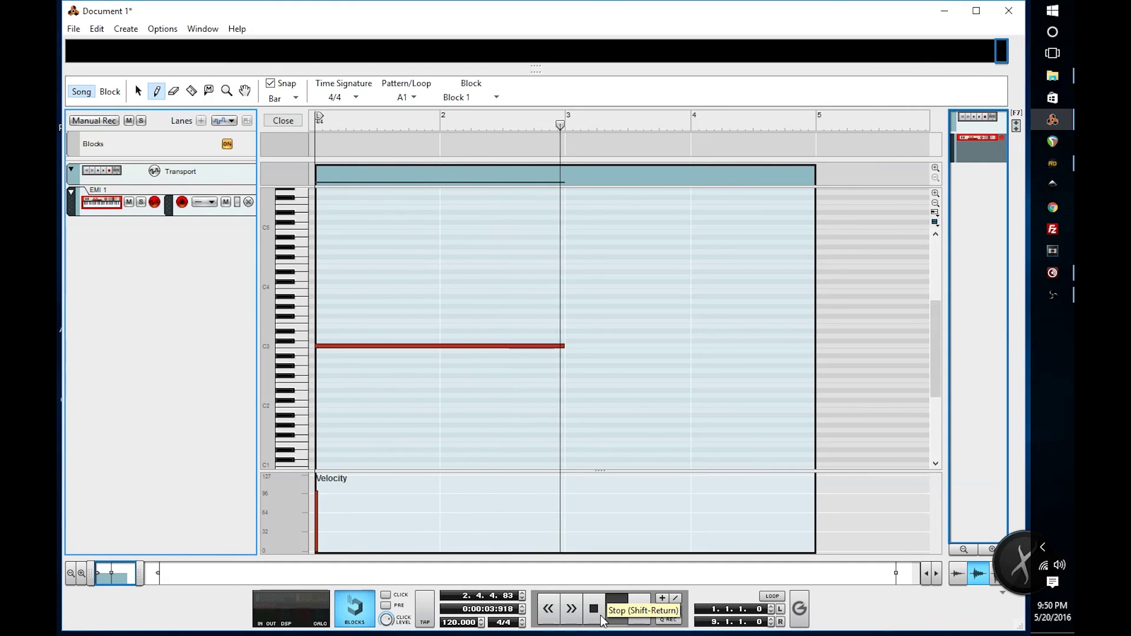
pyautogui.click(594, 609)
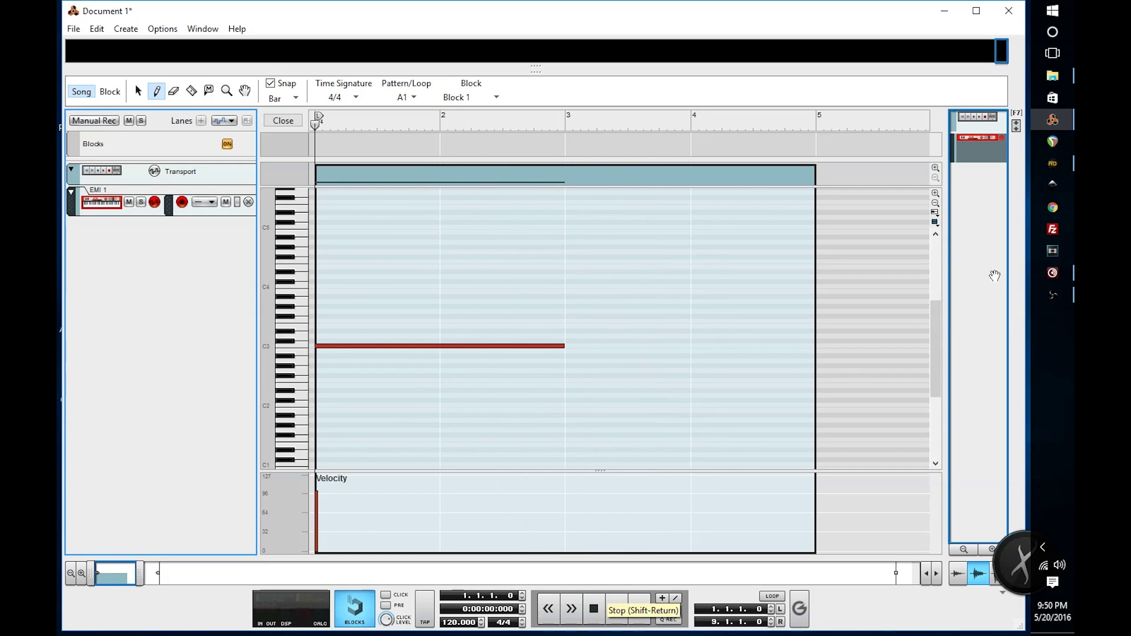
pyautogui.click(1053, 274)
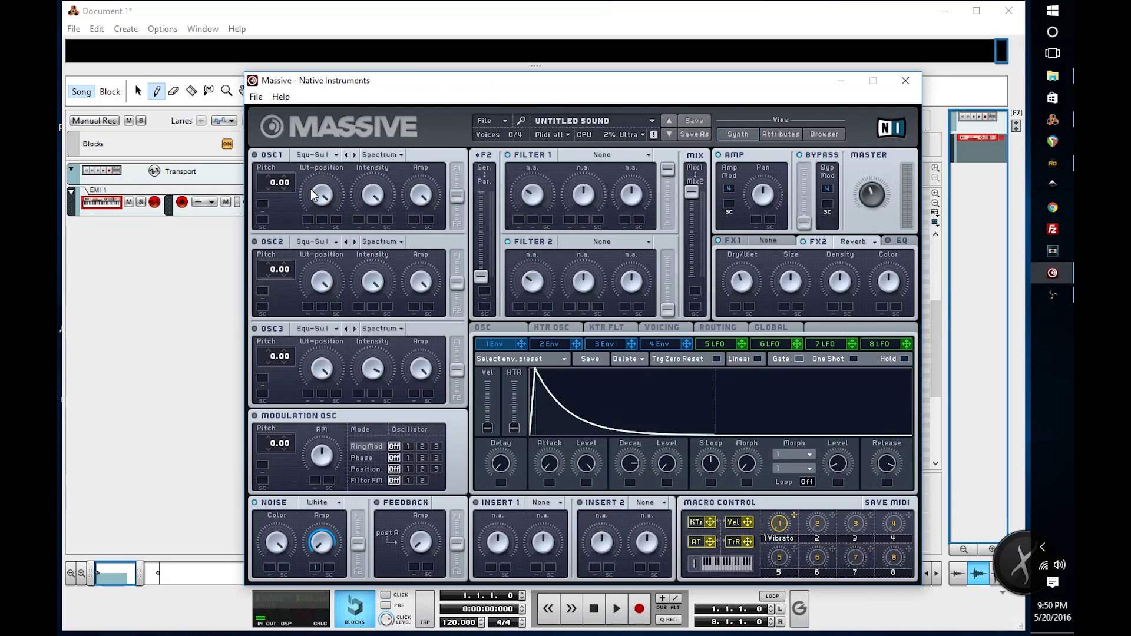
# Step: Enable oscillator 1 and assign envelope 1 to its amp and pitch, with a pitch modulation of 24.50
pyautogui.click(255, 154)
pyautogui.moveTo(263, 200)
pyautogui.moveTo(259, 193); pyautogui.dragTo(266, 171)
# Step: Play the note in Reason to hear oscillator 1's envelope-driven pitch fall, stop playback, and return to Massive
pyautogui.click(607, 618)
pyautogui.click(610, 622)
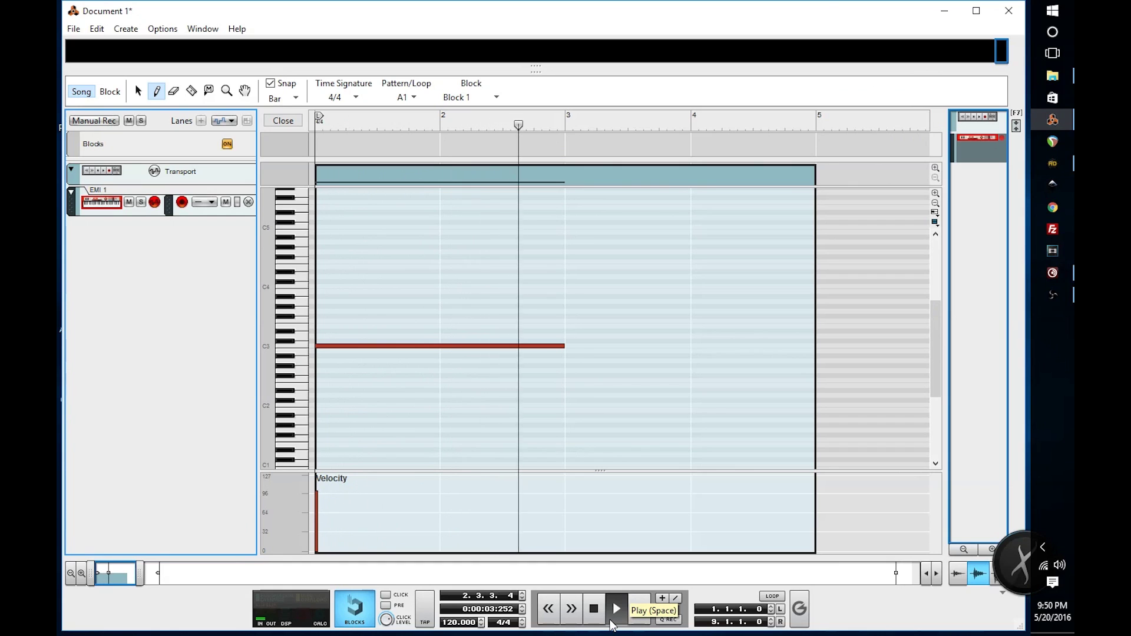
pyautogui.click(594, 609)
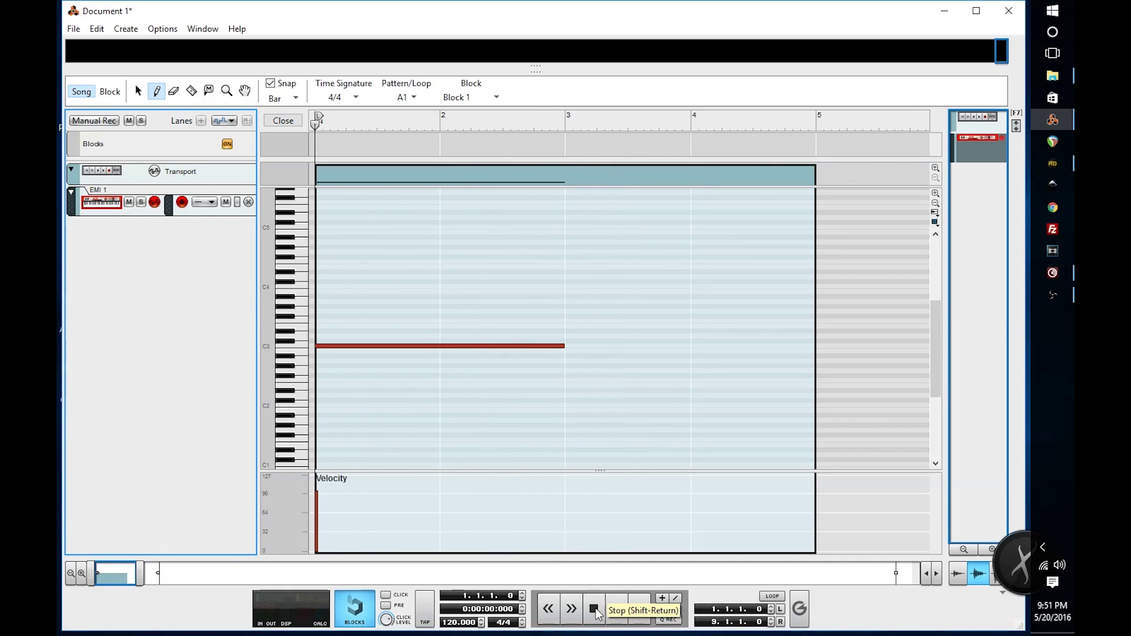
pyautogui.click(1053, 273)
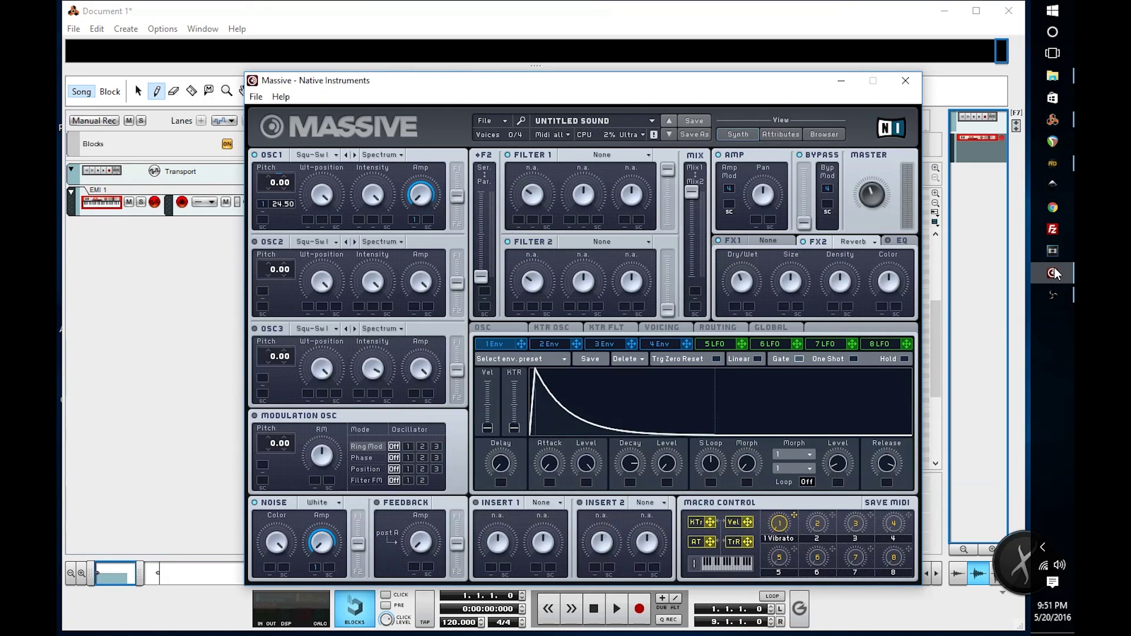